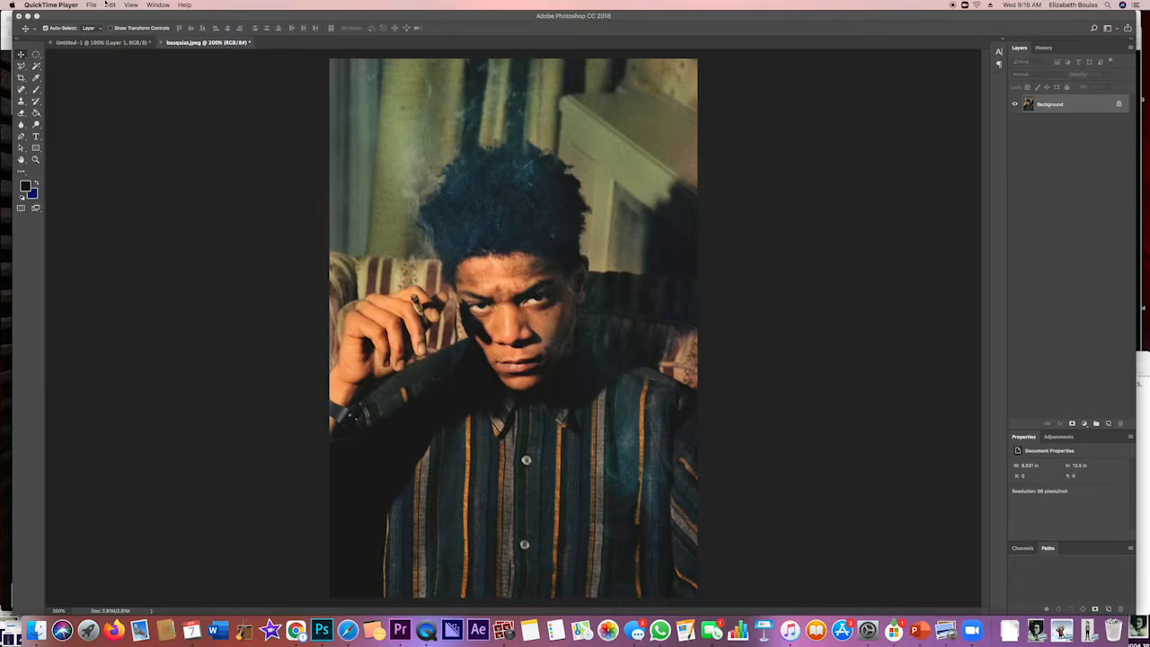
Resize the image to a height of 12 inches with its proportions kept
{"action": "left_click", "coordinate": [195, 201]}
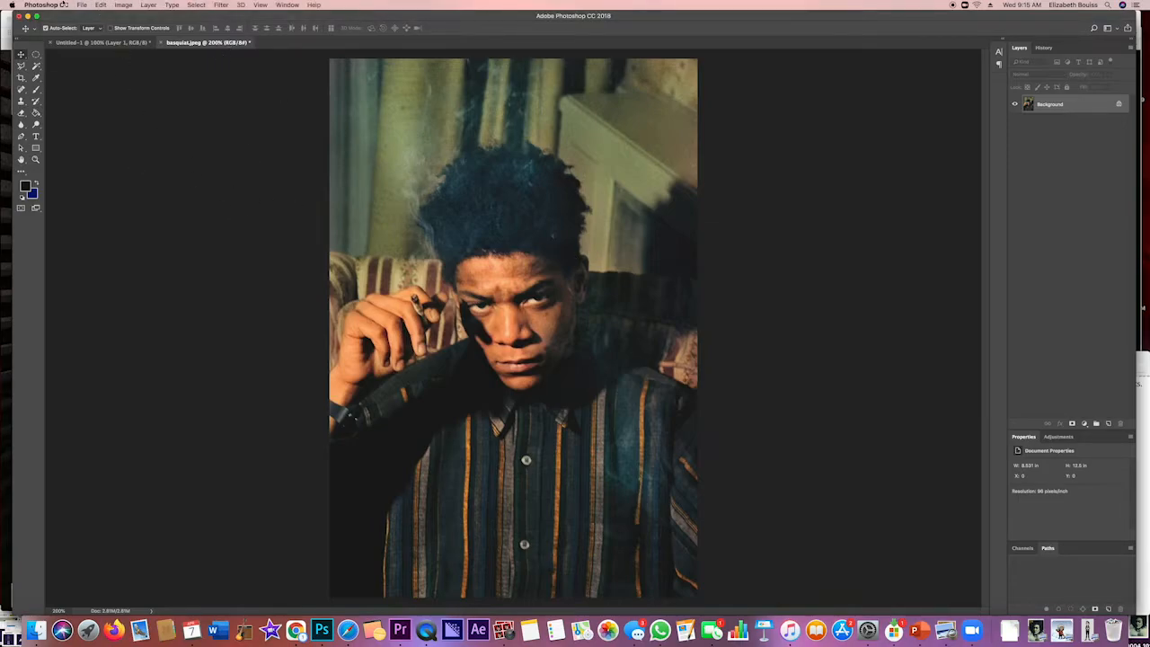
{"action": "left_click", "coordinate": [119, 5]}
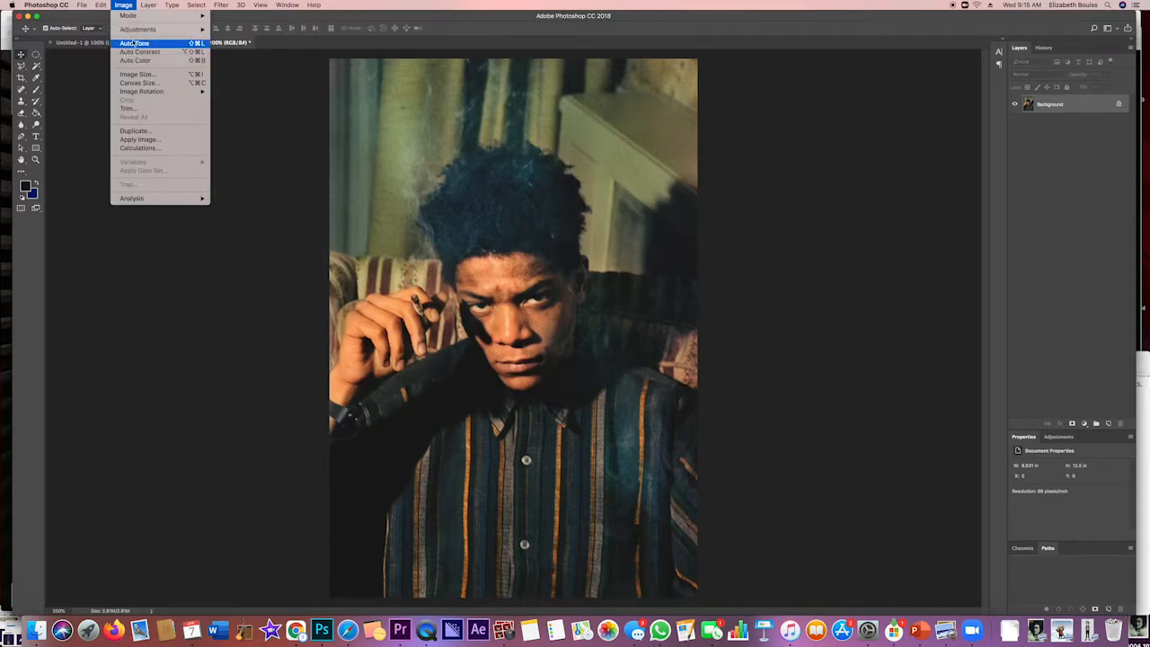
{"action": "left_click", "coordinate": [136, 74]}
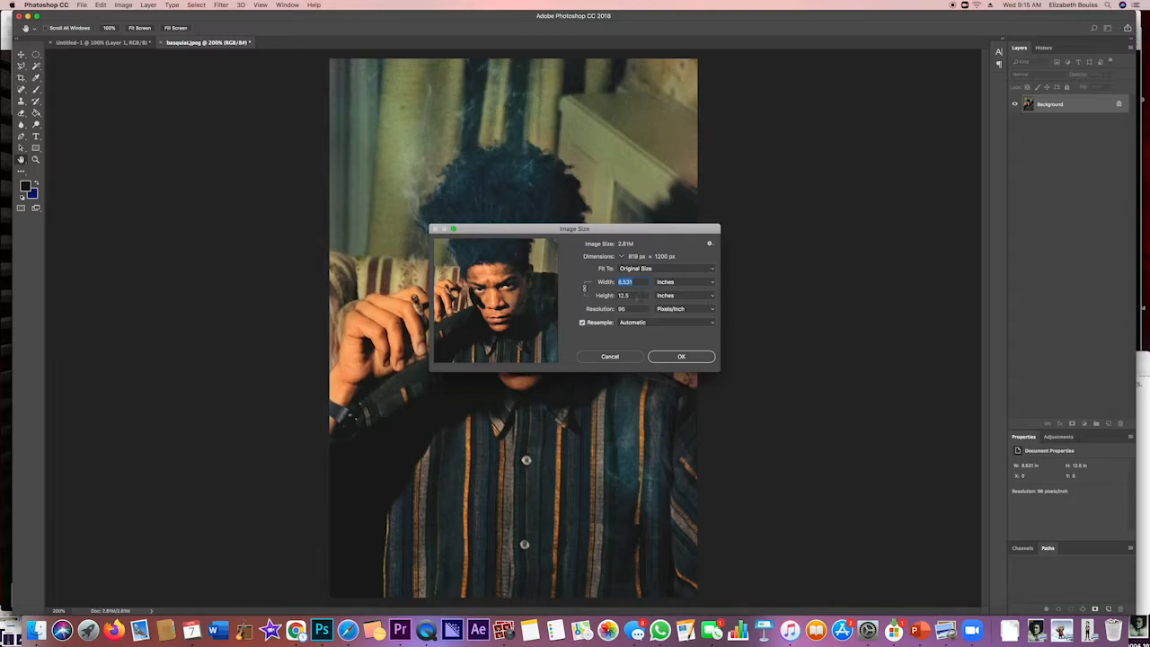
{"action": "key", "text": "Tab"}
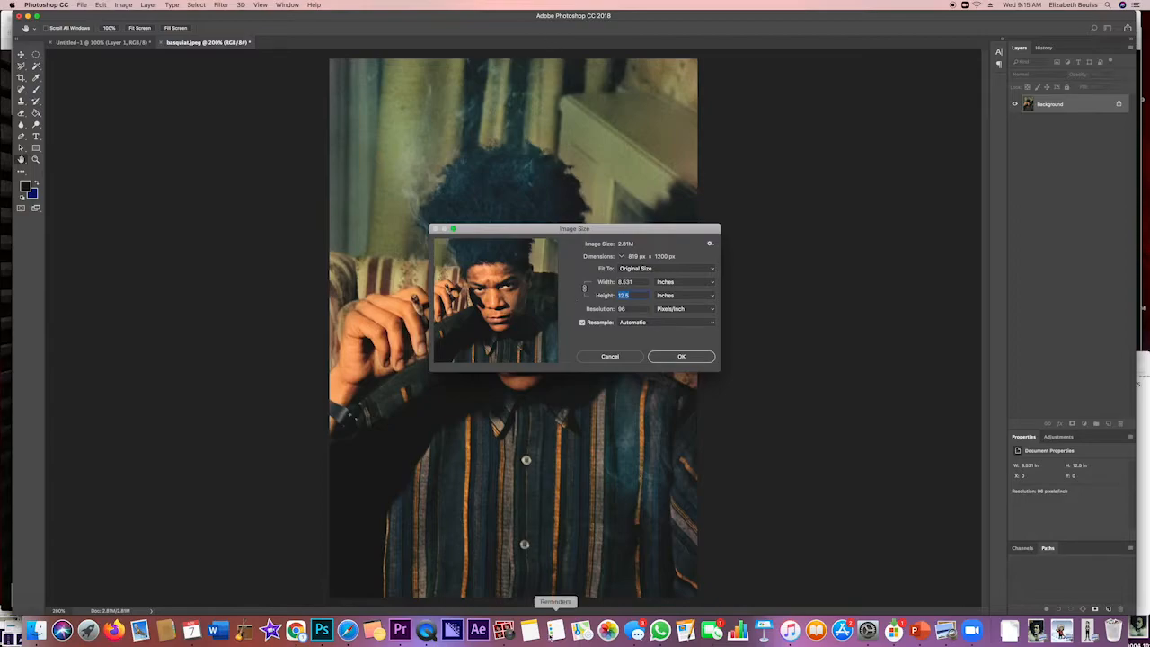
{"action": "type", "text": "12"}
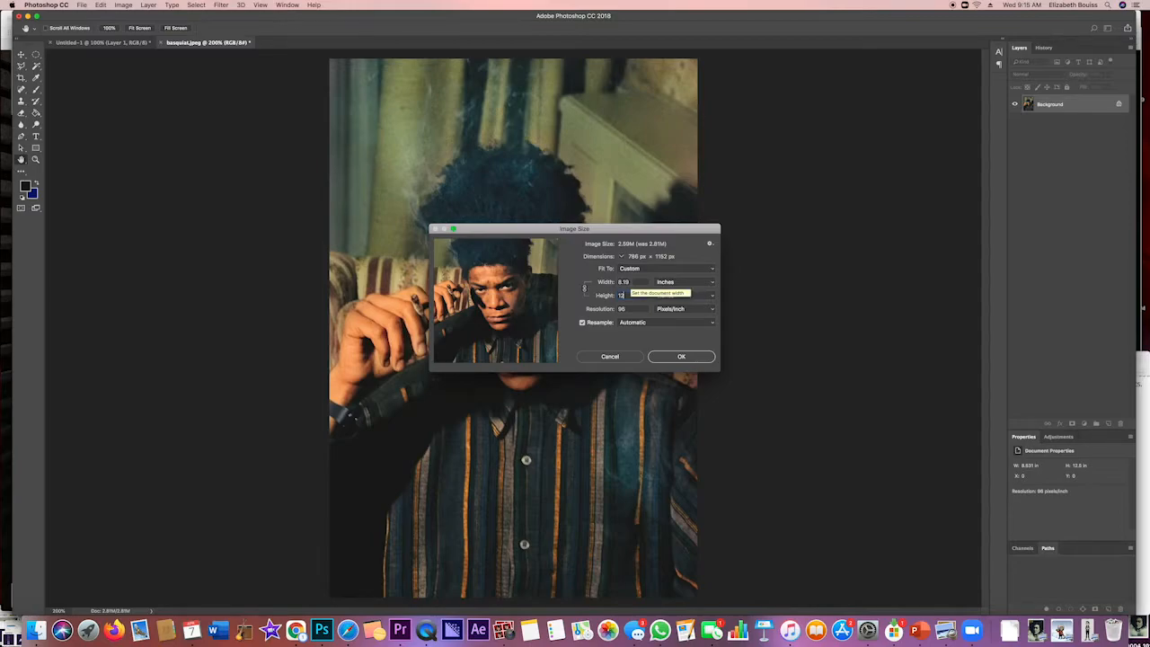
{"action": "double_click", "coordinate": [621, 295]}
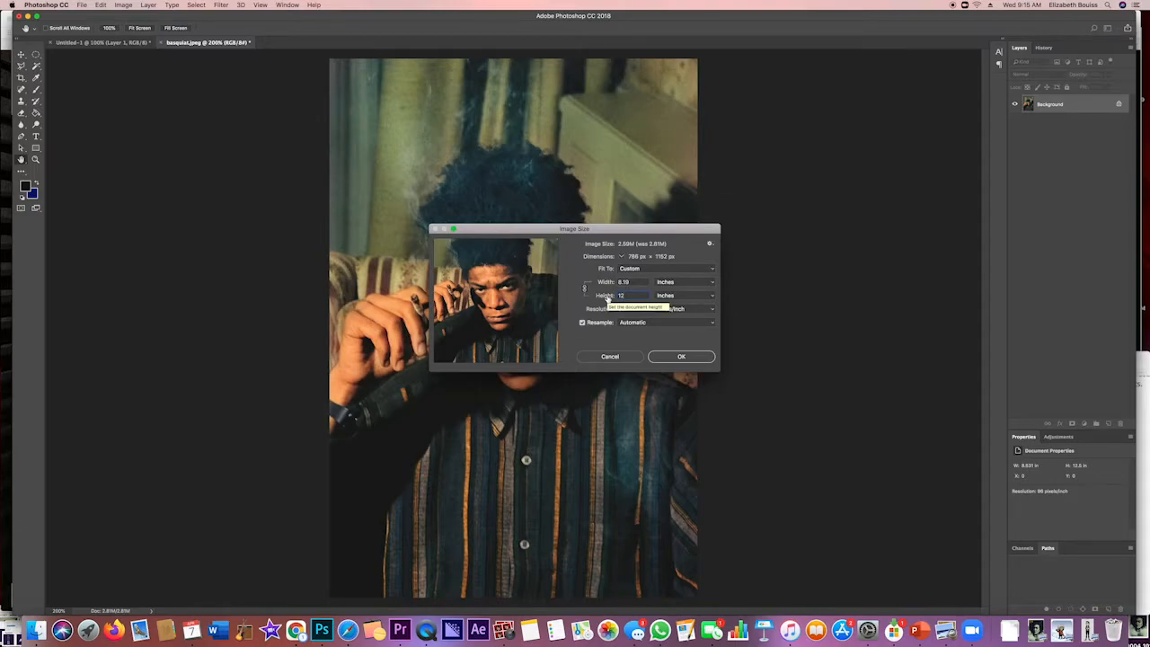
{"action": "left_click", "coordinate": [682, 357]}
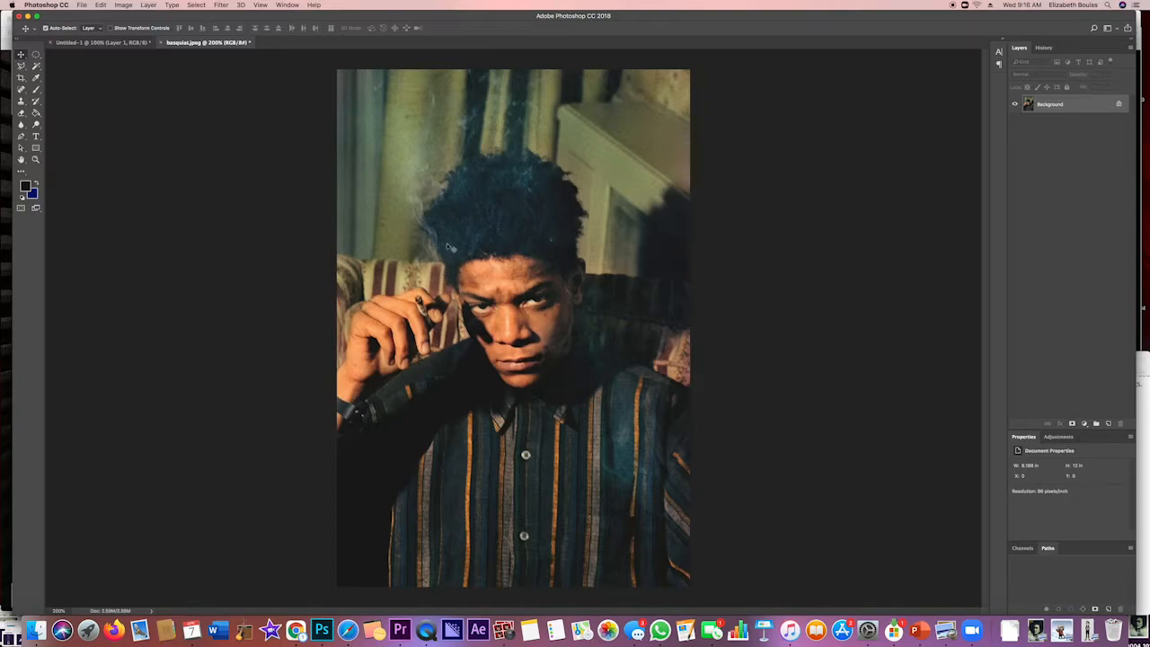
Save the document in the pop art folder in Photoshop format, named "PopArt" followed by the author's short name
{"action": "left_click", "coordinate": [81, 6]}
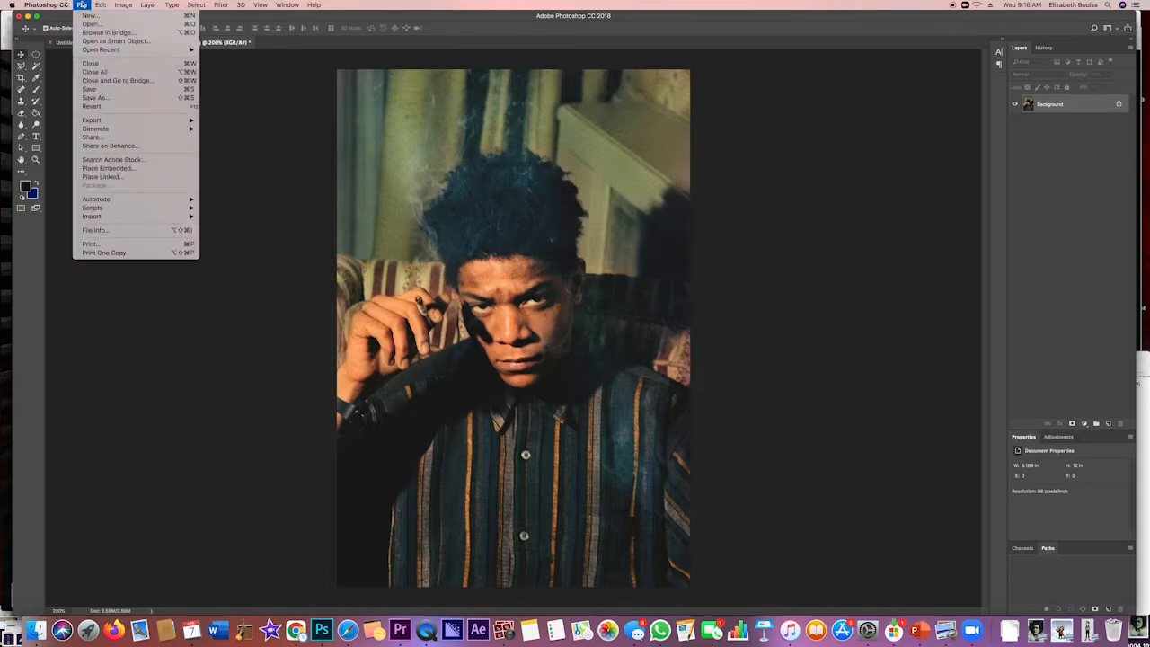
{"action": "left_click", "coordinate": [97, 98]}
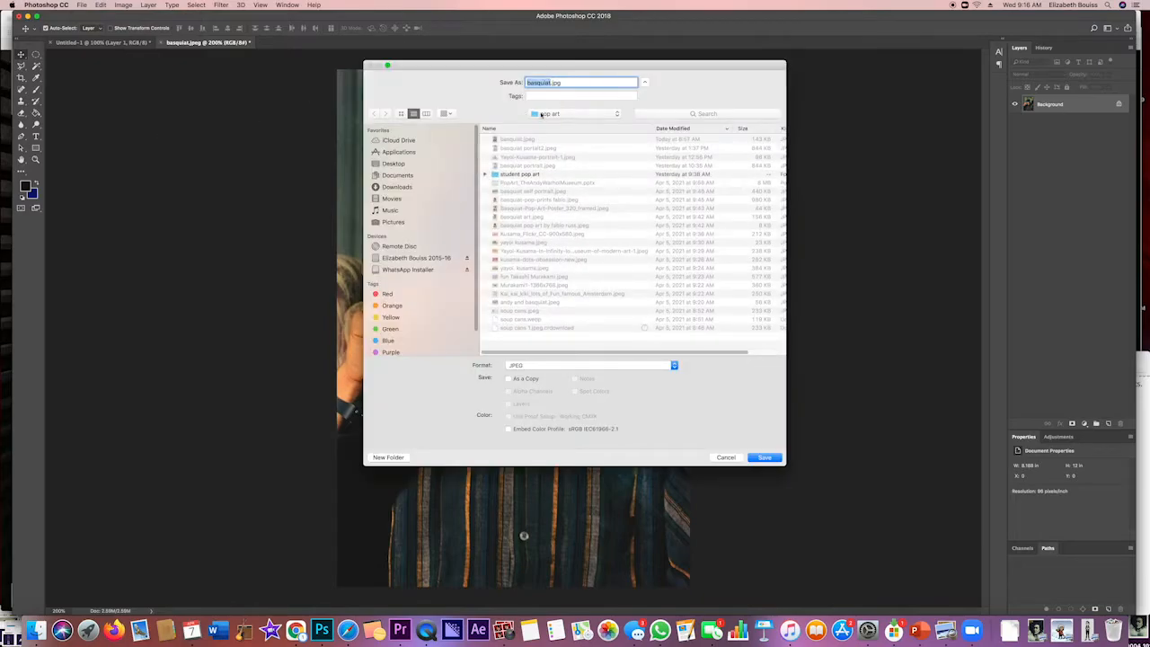
{"action": "type", "text": "PopArt LizB"}
{"action": "left_click", "coordinate": [557, 365]}
{"action": "left_click", "coordinate": [532, 313]}
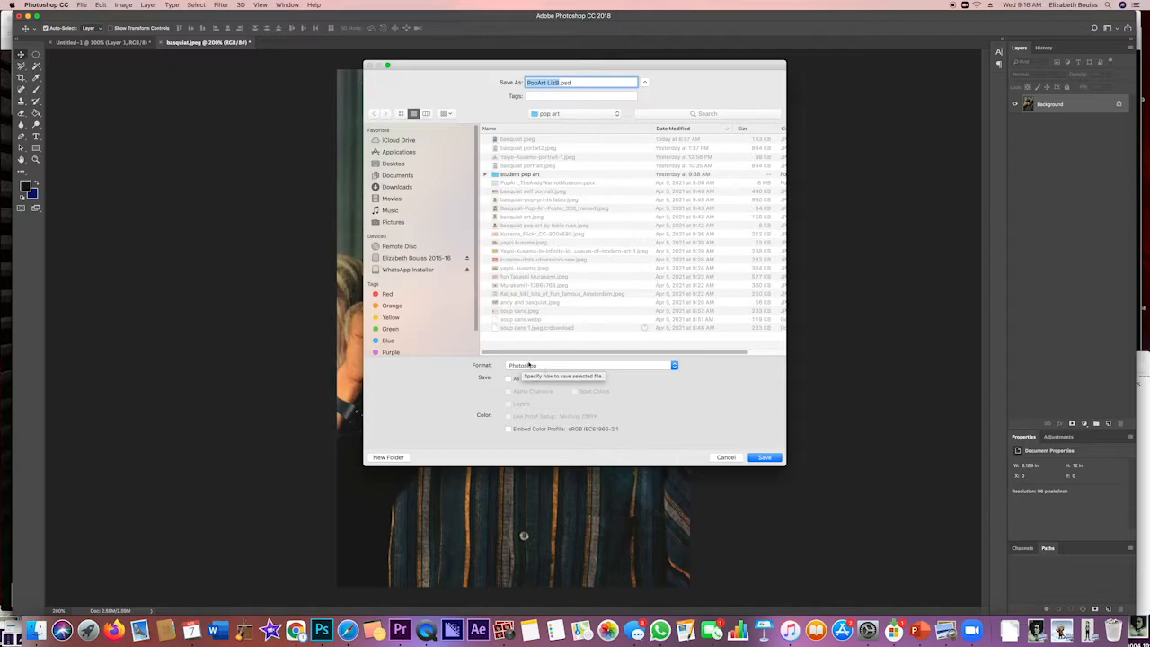
{"action": "left_click", "coordinate": [764, 458]}
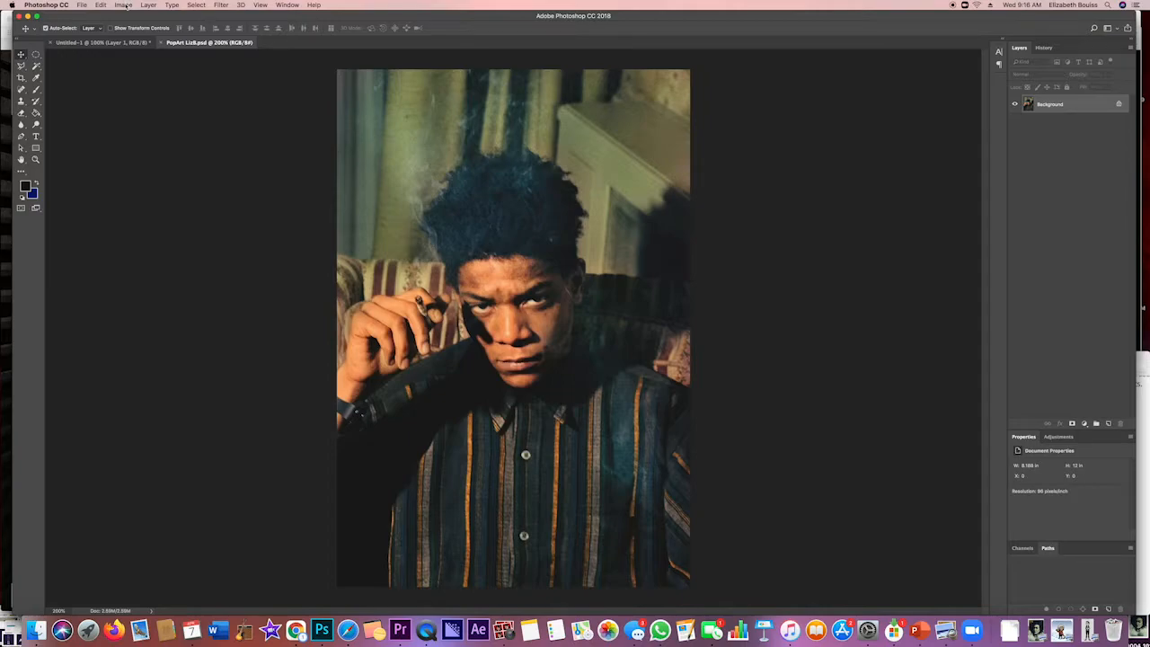
{"action": "left_click", "coordinate": [124, 6]}
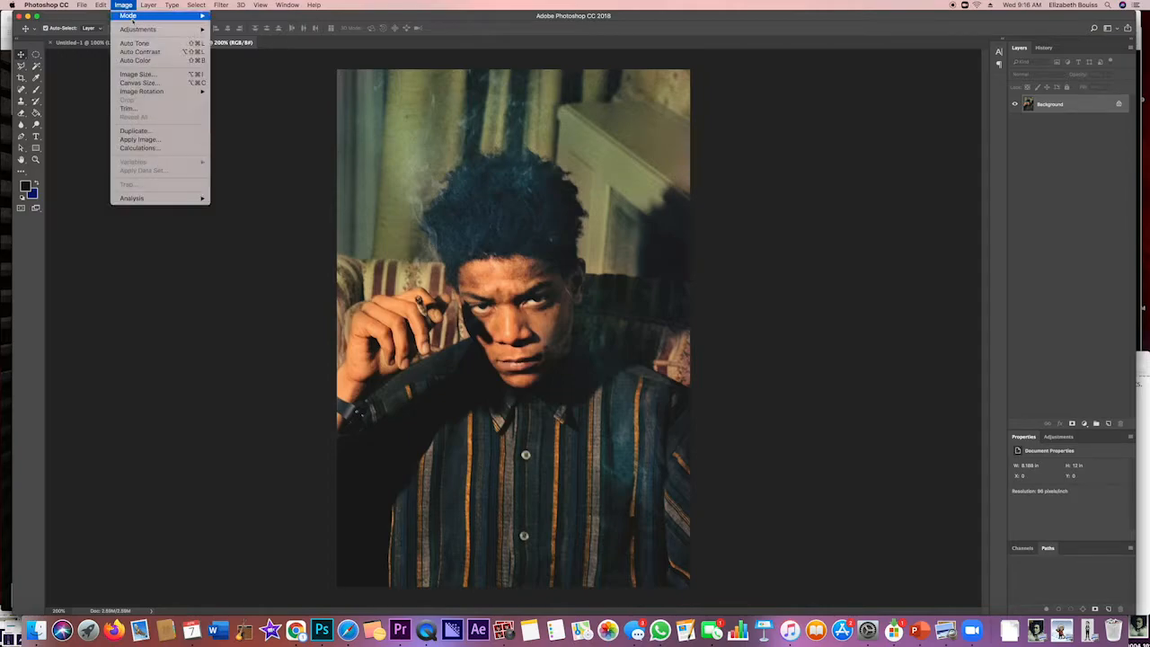
{"action": "mouse_move", "coordinate": [137, 32]}
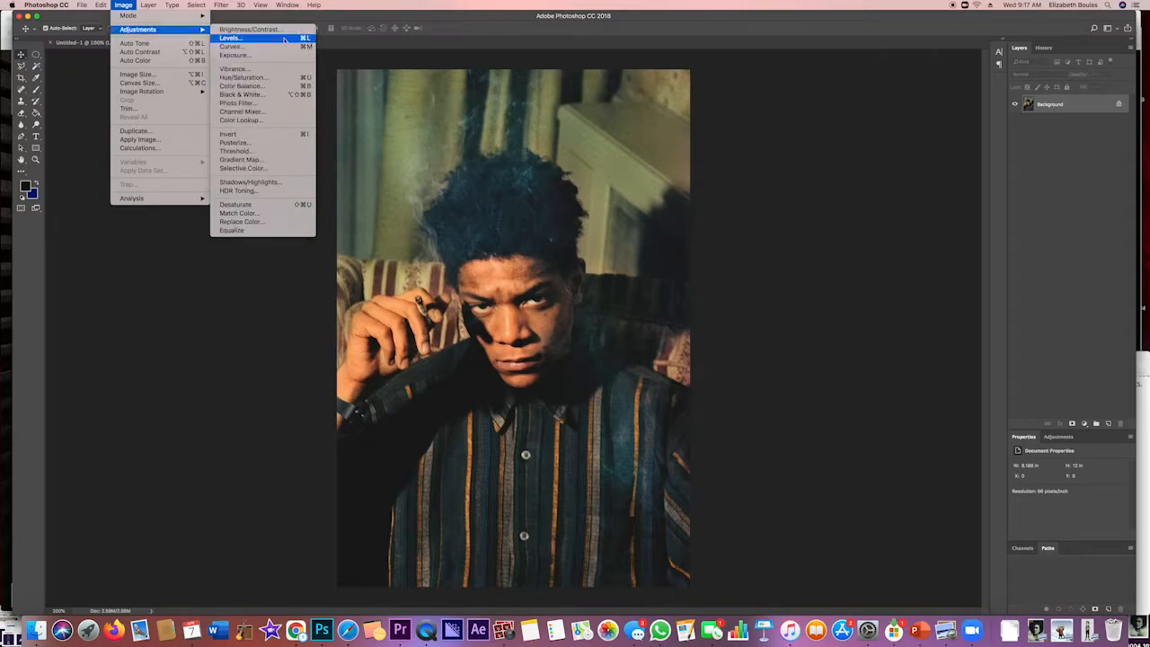
{"action": "left_click", "coordinate": [244, 77]}
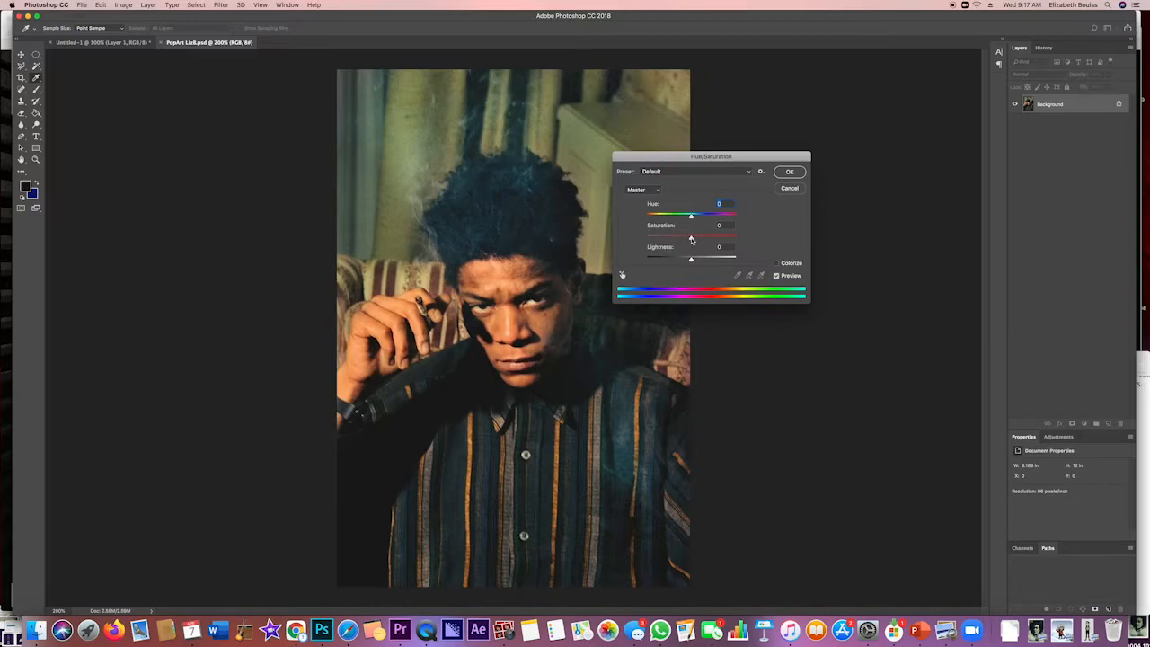
{"action": "mouse_move", "coordinate": [690, 238]}
{"action": "left_mouse_down"}
{"action": "mouse_move", "coordinate": [735, 236]}
{"action": "mouse_move", "coordinate": [628, 236]}
{"action": "mouse_move", "coordinate": [701, 238]}
{"action": "mouse_move", "coordinate": [692, 241]}
{"action": "left_mouse_up"}
{"action": "left_click", "coordinate": [790, 188]}
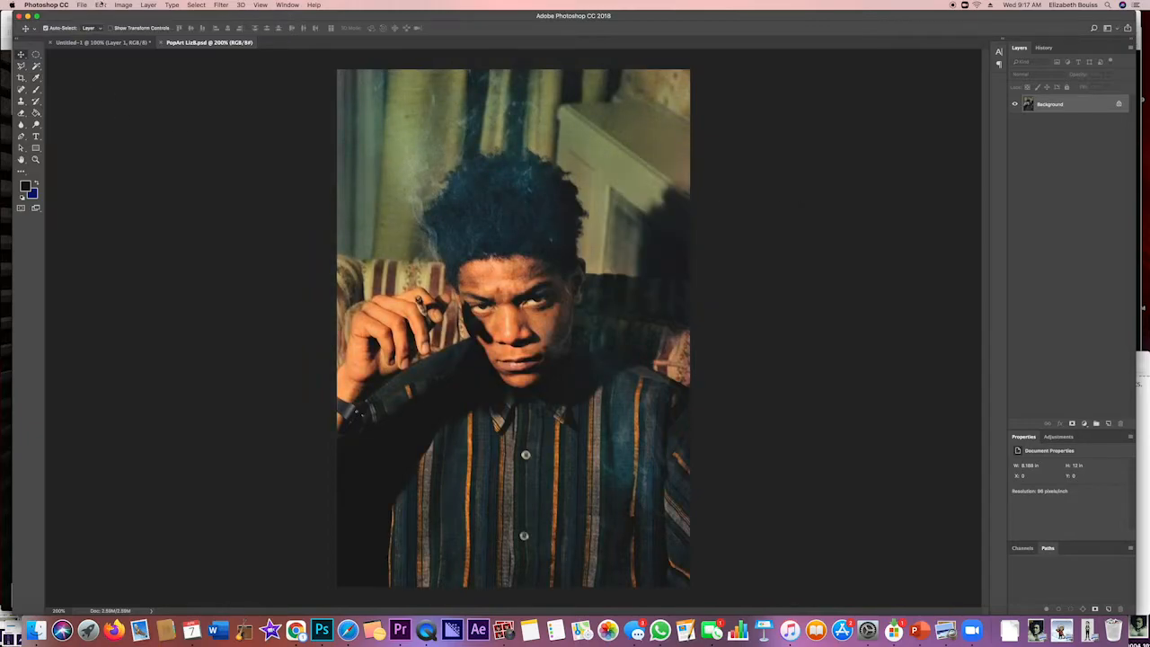
Desaturate the photo, raise its brightness and slightly lower its contrast
{"action": "left_click", "coordinate": [125, 6]}
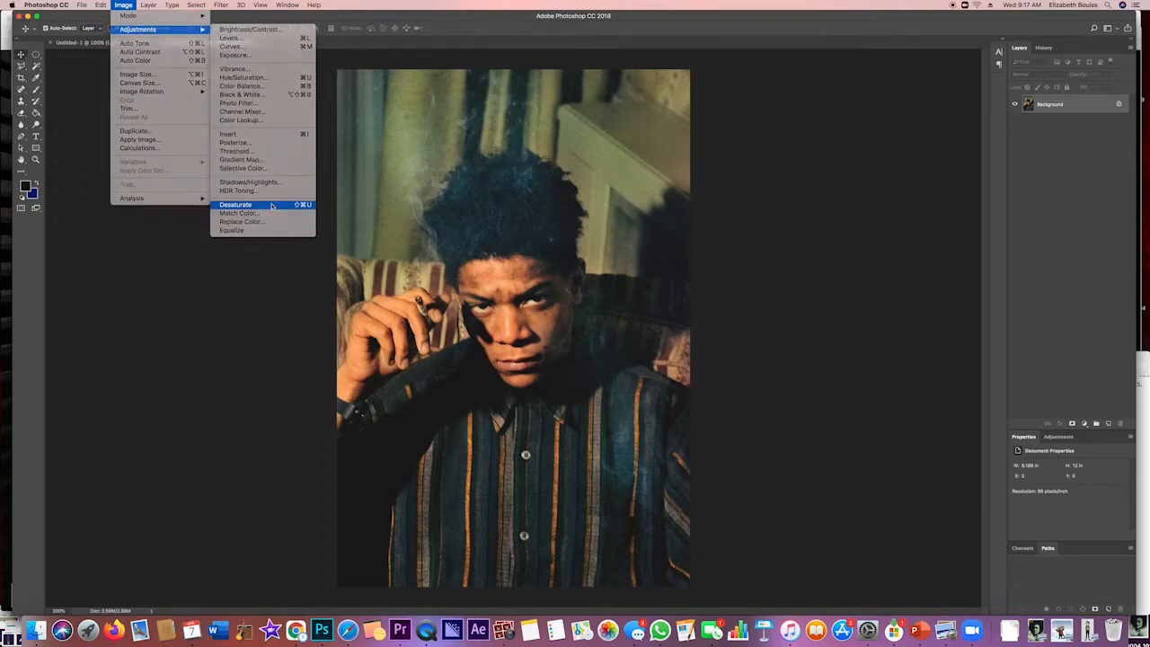
{"action": "left_click", "coordinate": [271, 205]}
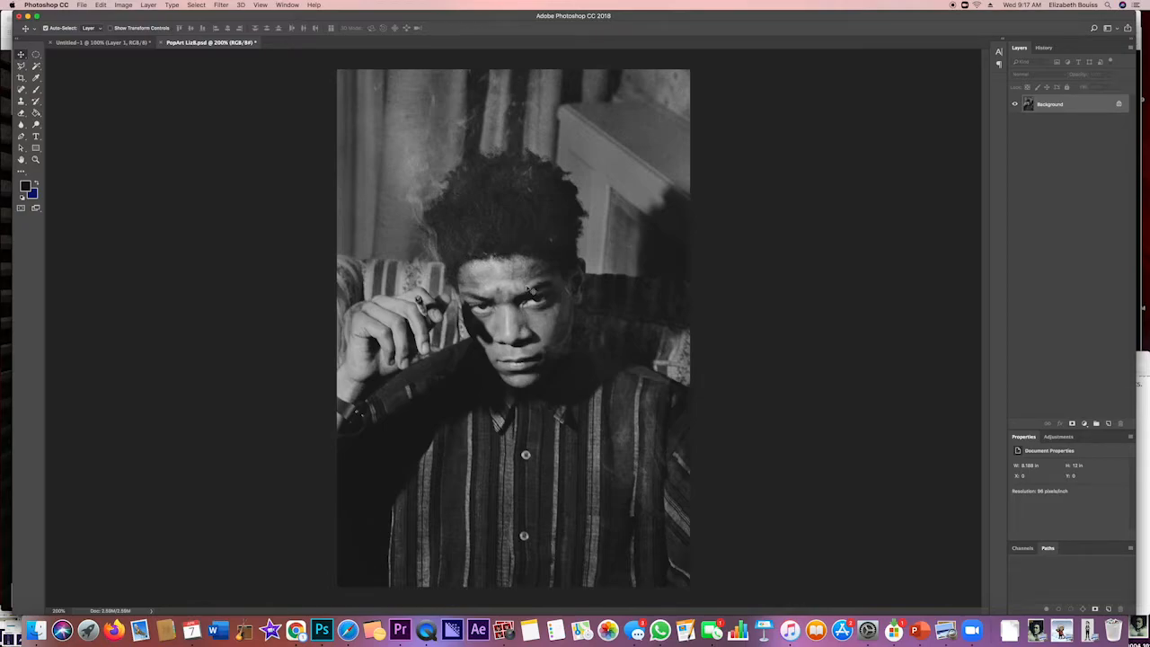
{"action": "left_click", "coordinate": [123, 6]}
{"action": "mouse_move", "coordinate": [126, 30]}
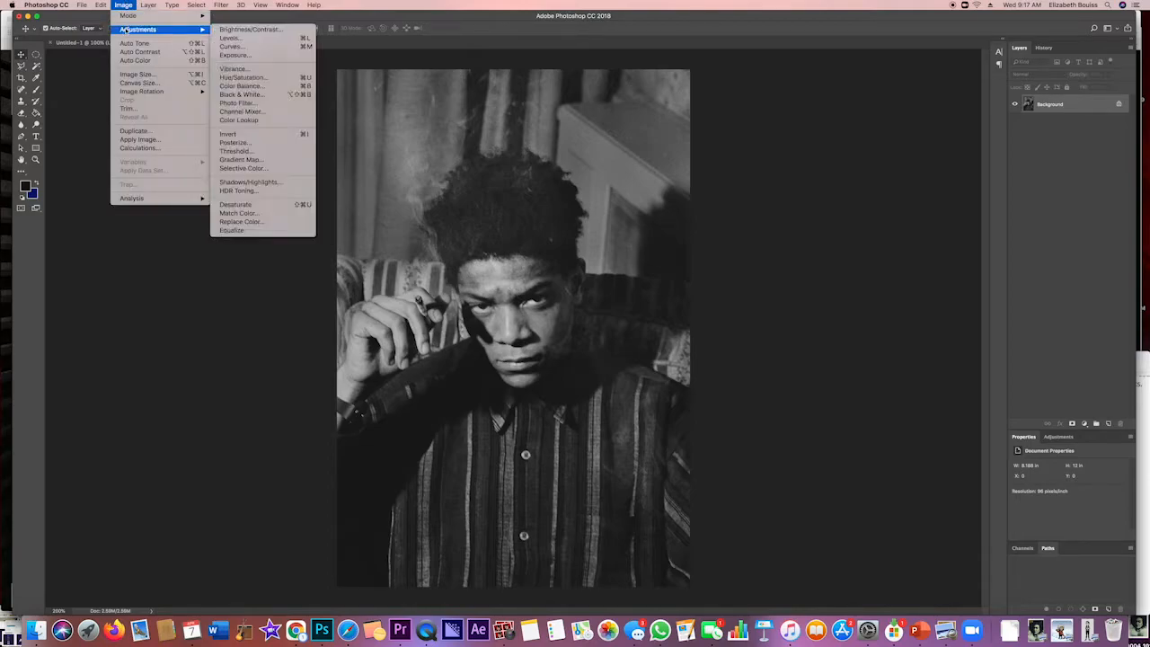
{"action": "left_click", "coordinate": [250, 30]}
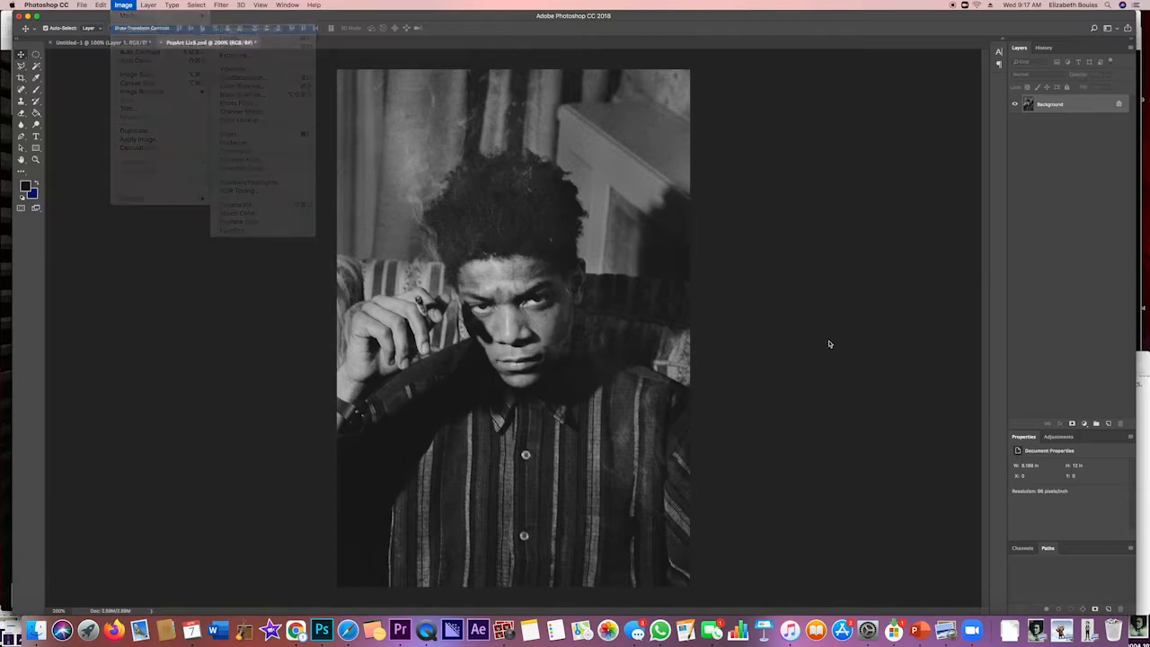
{"action": "mouse_move", "coordinate": [555, 206]}
{"action": "left_mouse_down"}
{"action": "mouse_move", "coordinate": [570, 205]}
{"action": "mouse_move", "coordinate": [566, 230]}
{"action": "mouse_move", "coordinate": [545, 228]}
{"action": "mouse_move", "coordinate": [575, 205]}
{"action": "mouse_move", "coordinate": [550, 227]}
{"action": "left_mouse_up"}
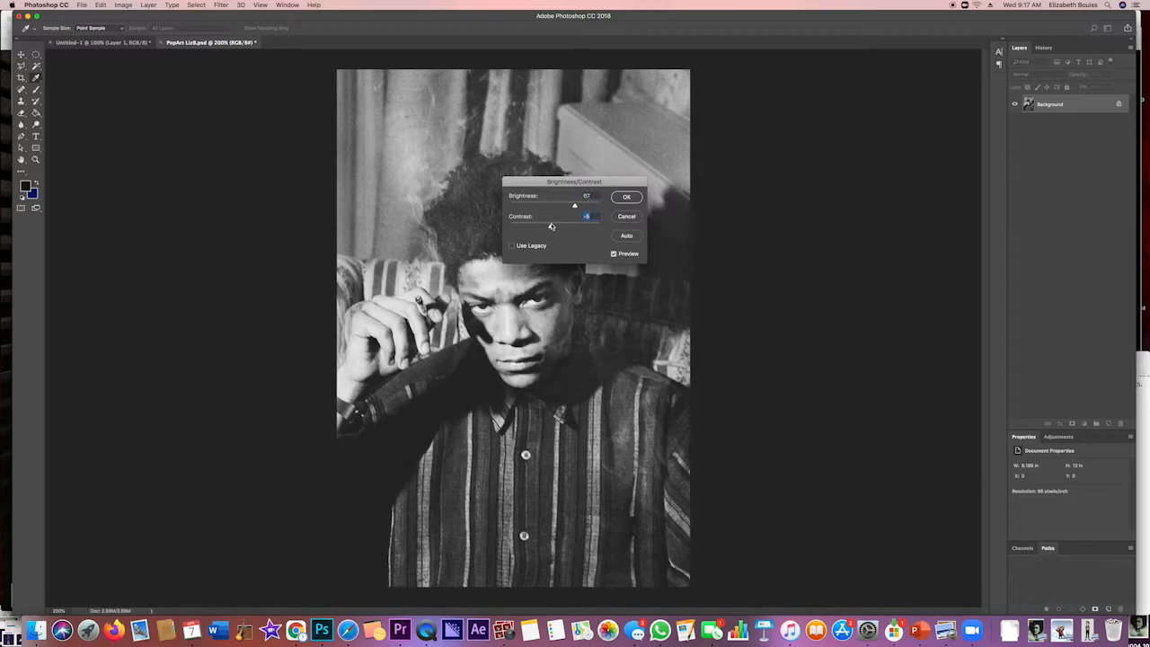
{"action": "left_click", "coordinate": [627, 198]}
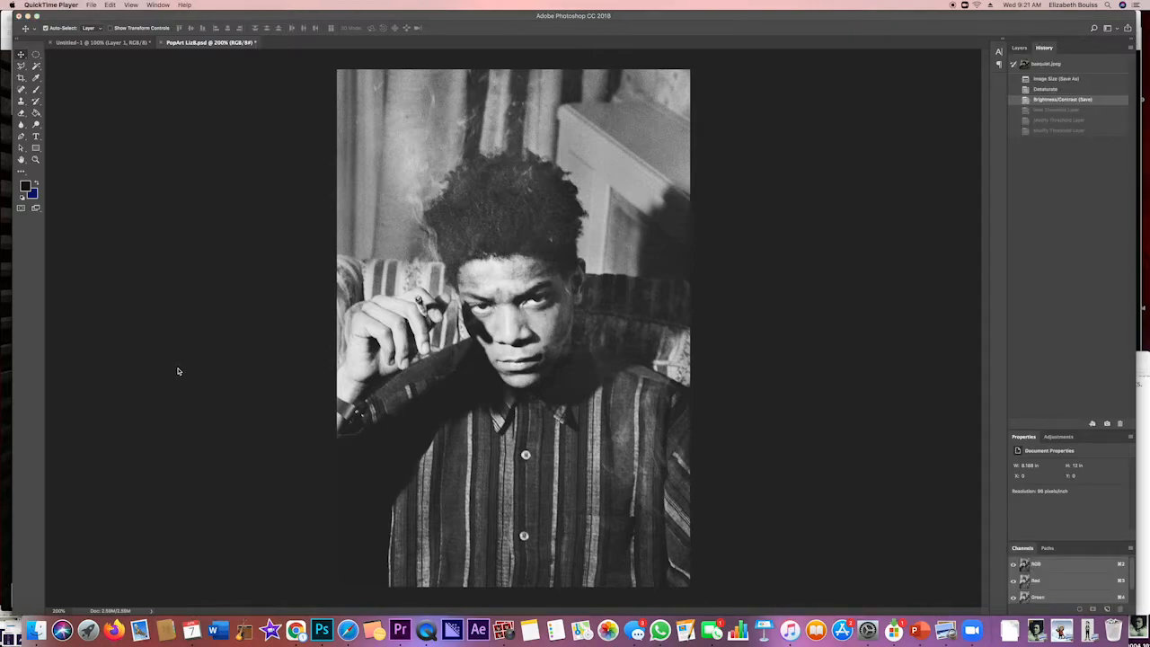
Add a Threshold adjustment layer with a level of about 82 and reduce its opacity to about 58%
{"action": "left_click", "coordinate": [1020, 51]}
{"action": "left_click", "coordinate": [1020, 50]}
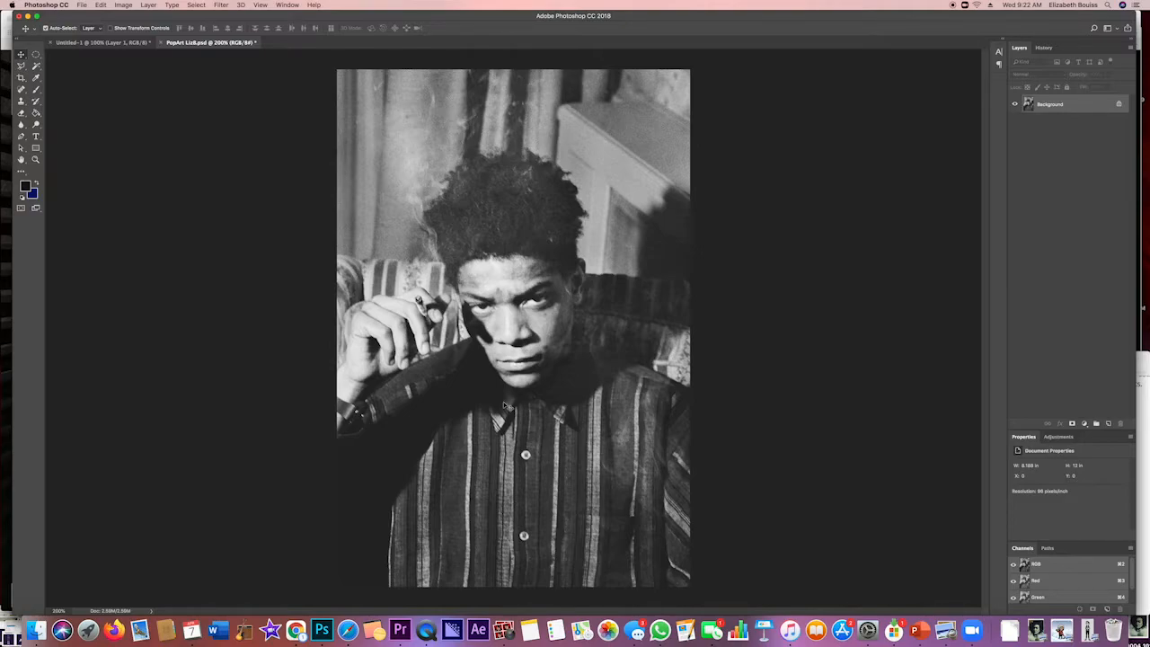
{"action": "left_click", "coordinate": [1084, 424]}
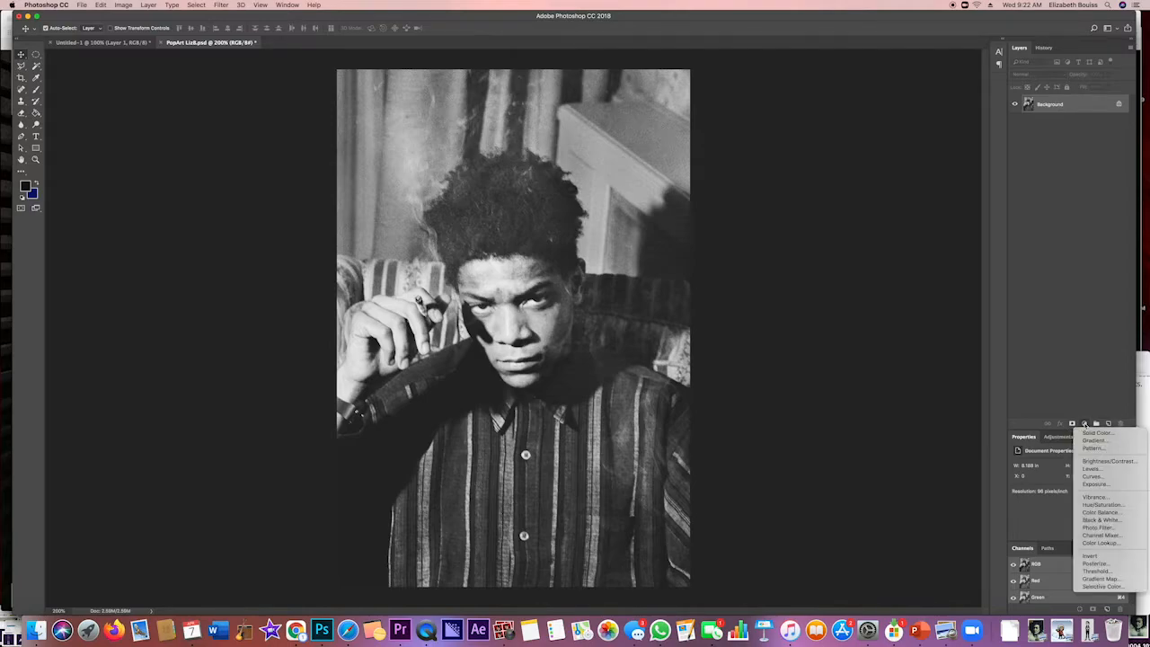
{"action": "left_click", "coordinate": [1096, 571]}
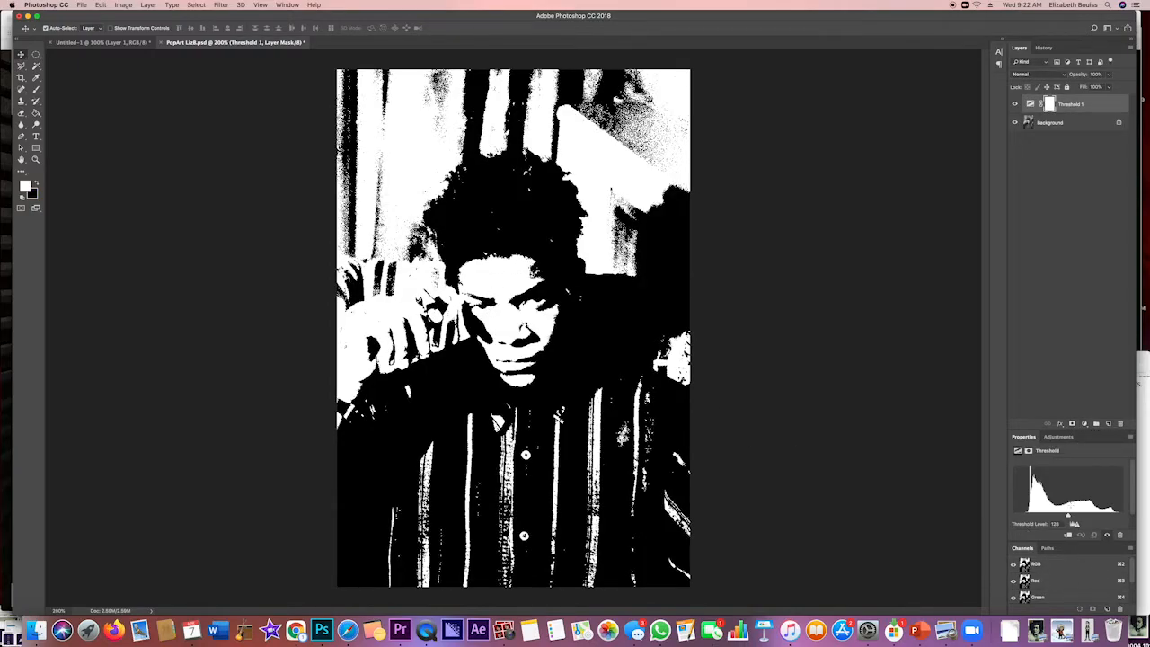
{"action": "mouse_move", "coordinate": [1068, 517]}
{"action": "left_mouse_down"}
{"action": "mouse_move", "coordinate": [1042, 515]}
{"action": "mouse_move", "coordinate": [1092, 519]}
{"action": "mouse_move", "coordinate": [1048, 518]}
{"action": "left_mouse_up"}
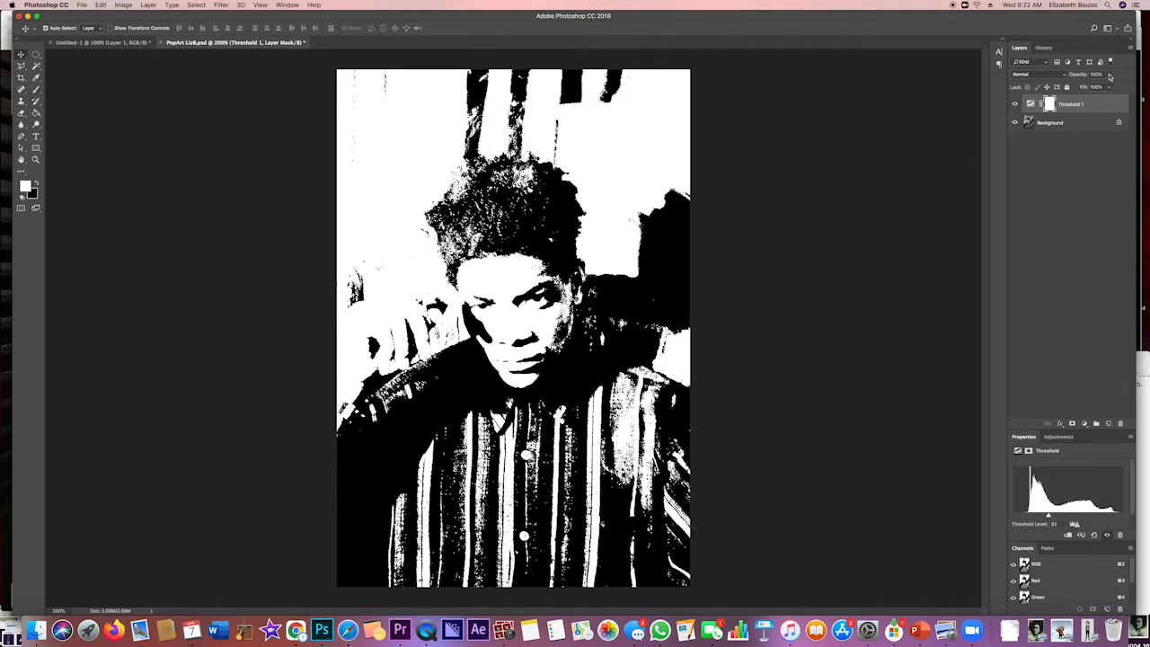
{"action": "left_click", "coordinate": [1109, 76]}
{"action": "left_click_drag", "start_coordinate": [1111, 86], "coordinate": [1089, 86]}
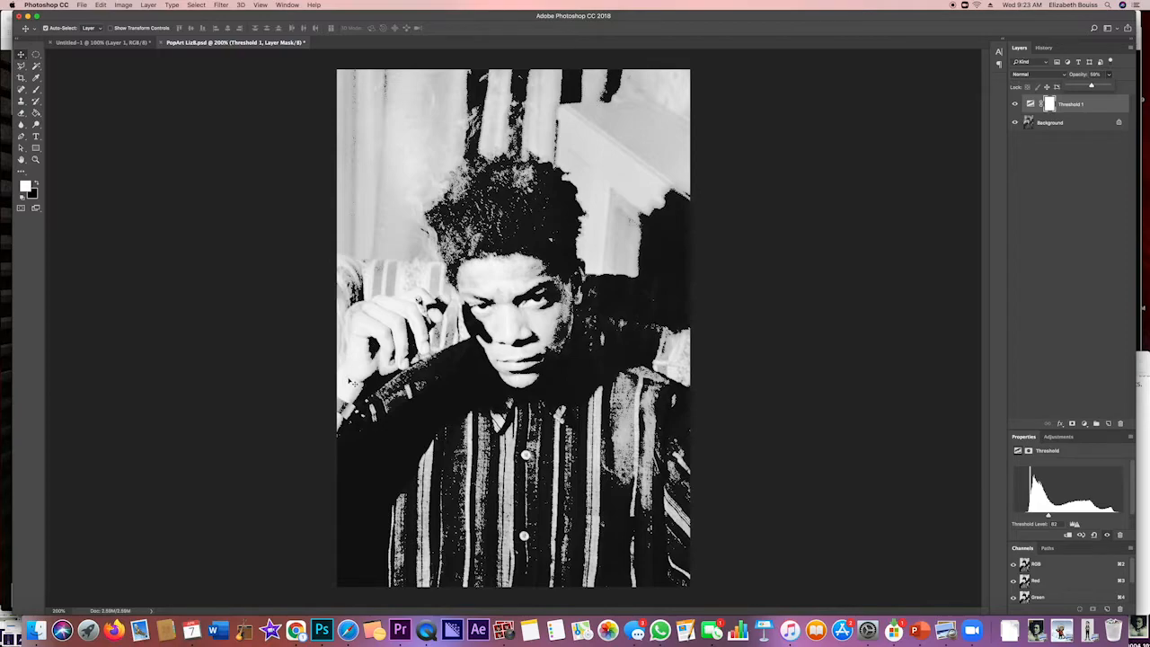
Add two empty layers above the Threshold layer and name them "face" and "lips"
{"action": "left_click", "coordinate": [1108, 424]}
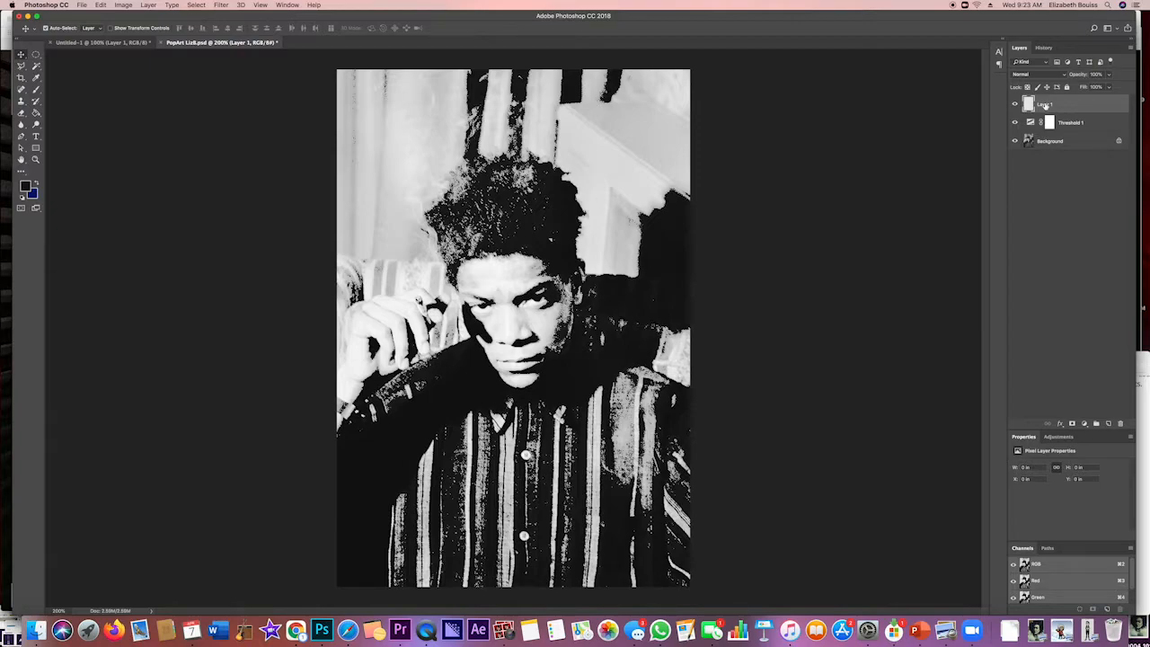
{"action": "type", "text": "ha"}
{"action": "left_click", "coordinate": [1108, 423]}
{"action": "left_click", "coordinate": [1109, 425]}
{"action": "double_click", "coordinate": [1046, 105]}
{"action": "type", "text": "hai"}
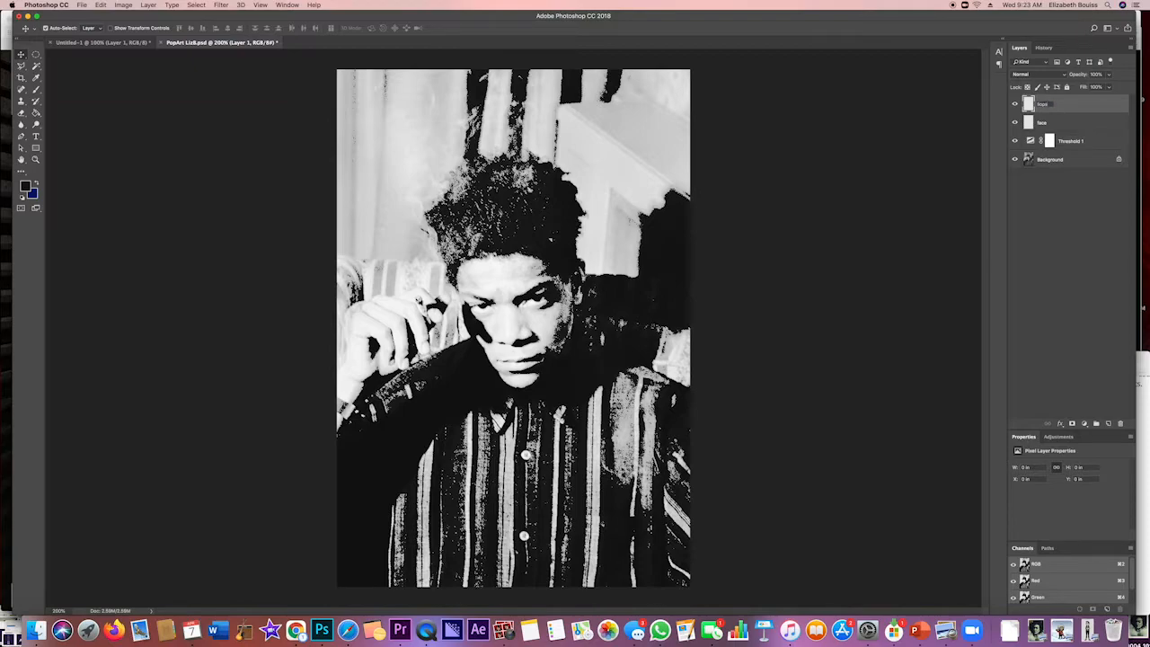
{"action": "key", "text": "BackSpace"}
{"action": "key", "text": "BackSpace"}
{"action": "key", "text": "BackSpace"}
{"action": "key", "text": "Return"}
Add another empty layer above the lips layer and name it "Bacground"
{"action": "left_click", "coordinate": [1108, 424]}
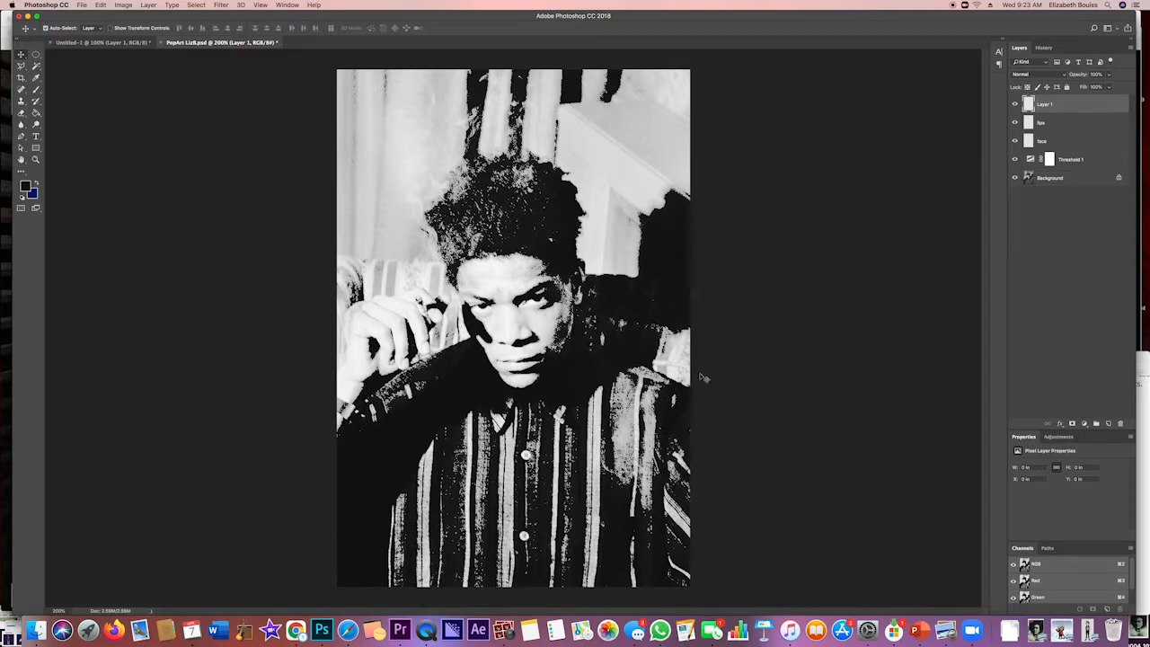
{"action": "double_click", "coordinate": [1044, 104]}
{"action": "type", "text": "e"}
{"action": "type", "text": "ackgroun"}
{"action": "type", "text": "d"}
{"action": "left_click", "coordinate": [1095, 105]}
Set up the Brush tool for the face layer with a size of about 26 px and about 92% hardness
{"action": "left_click", "coordinate": [35, 90]}
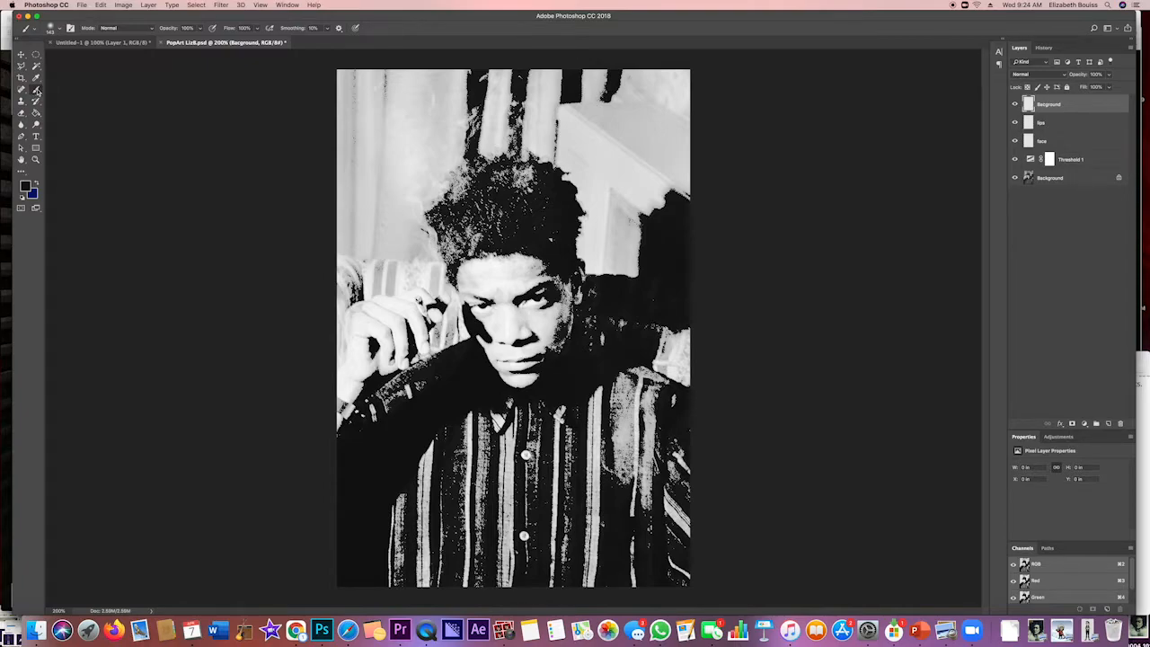
{"action": "left_click", "coordinate": [1069, 141]}
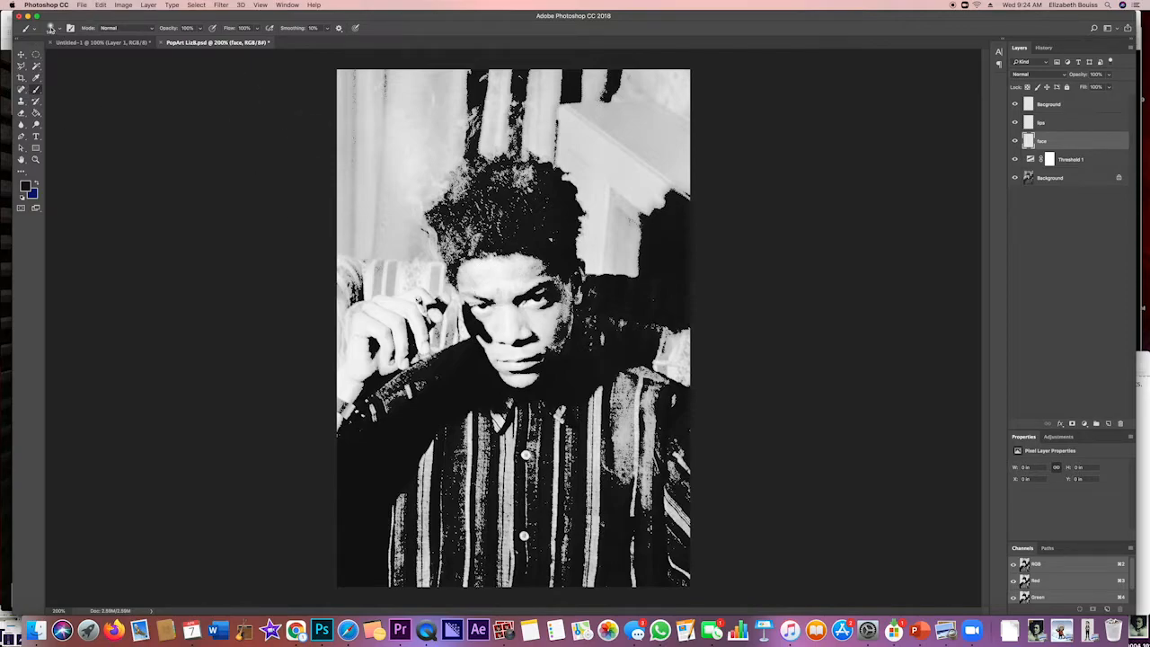
{"action": "left_click", "coordinate": [54, 28]}
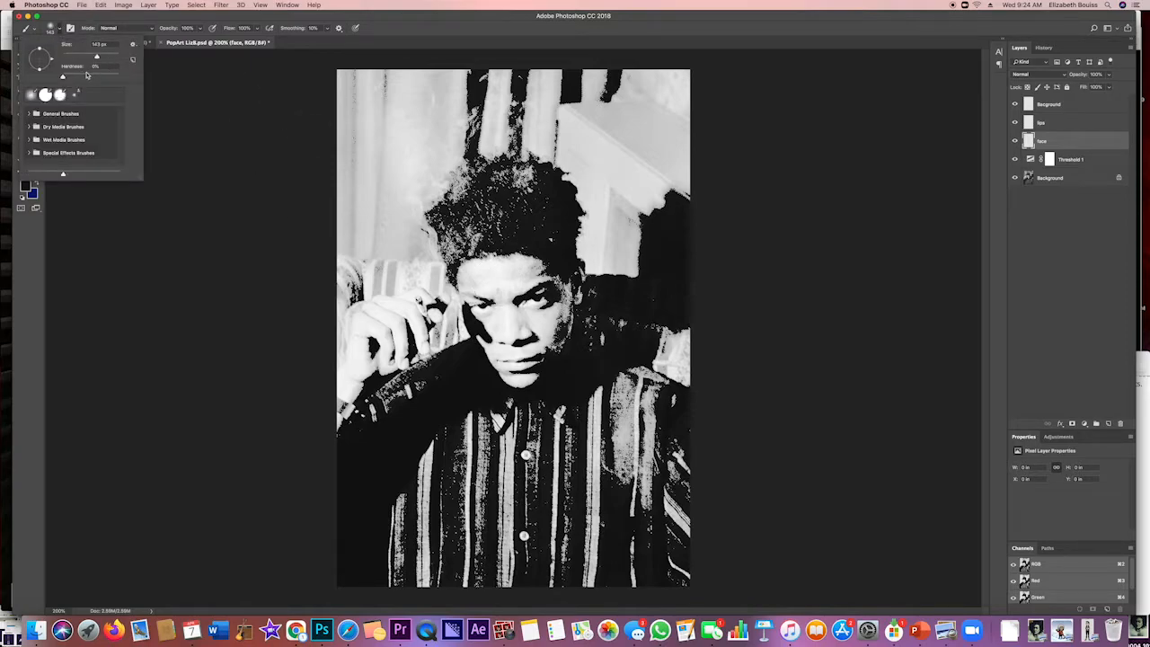
{"action": "left_click", "coordinate": [115, 78]}
{"action": "left_click", "coordinate": [73, 55]}
{"action": "key", "text": "BackSpace"}
{"action": "type", "text": "1"}
{"action": "key", "text": "Return"}
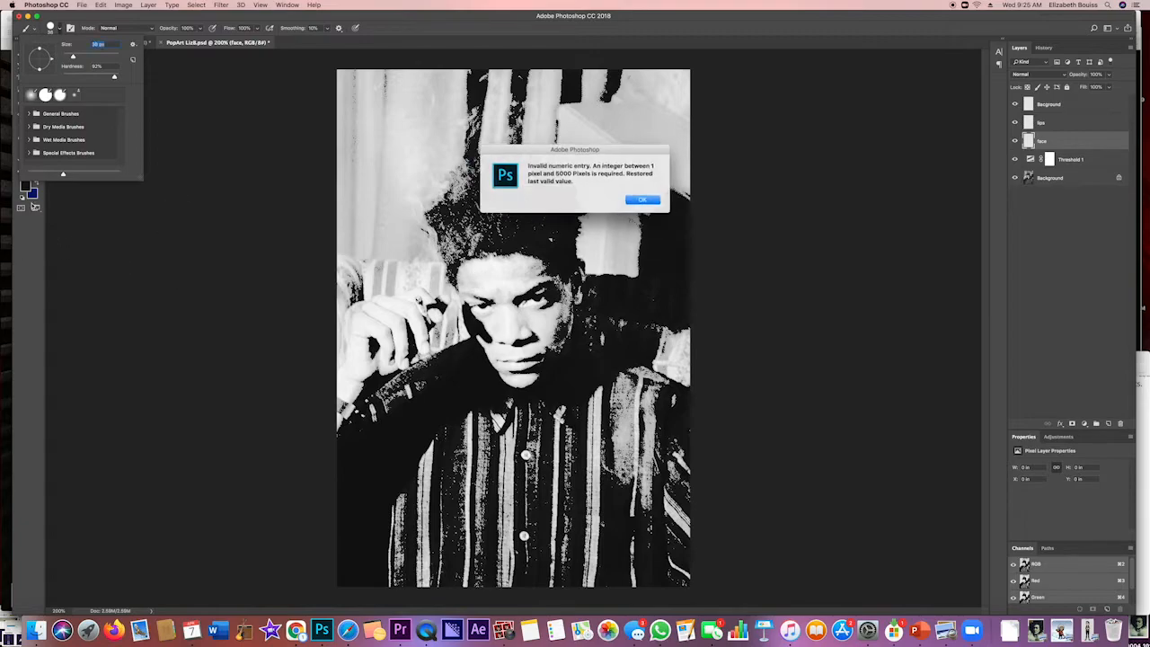
{"action": "left_click", "coordinate": [642, 200]}
Set the foreground color to the mid grey #9e9a9a
{"action": "left_click", "coordinate": [25, 185]}
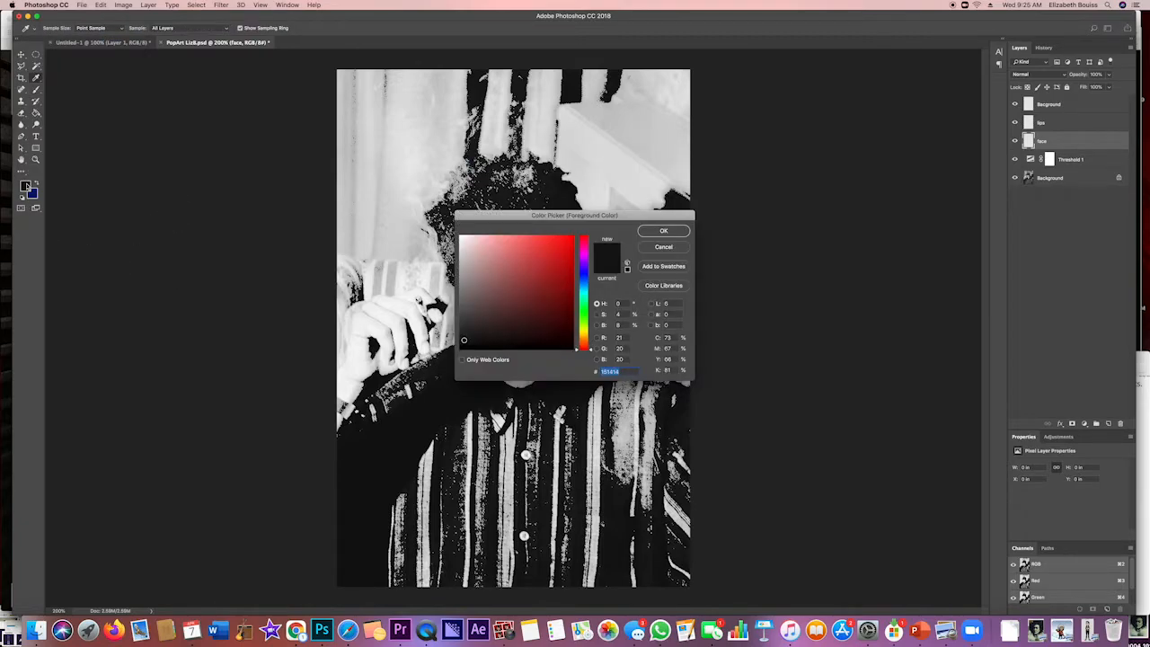
{"action": "left_click", "coordinate": [464, 278]}
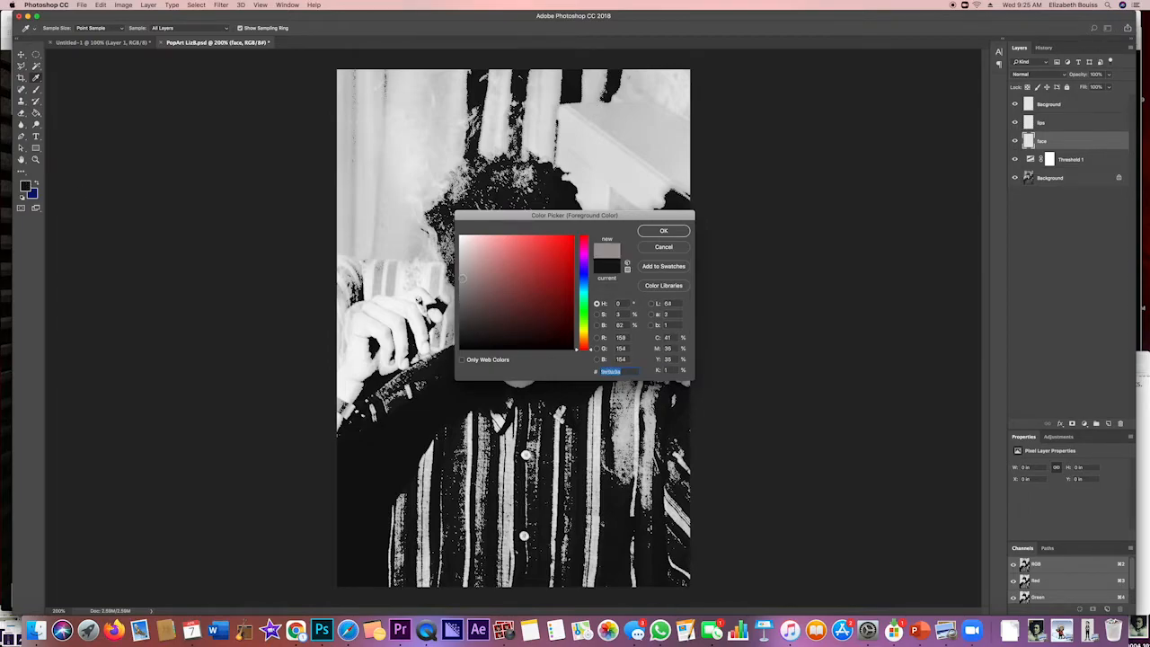
{"action": "left_click", "coordinate": [678, 233]}
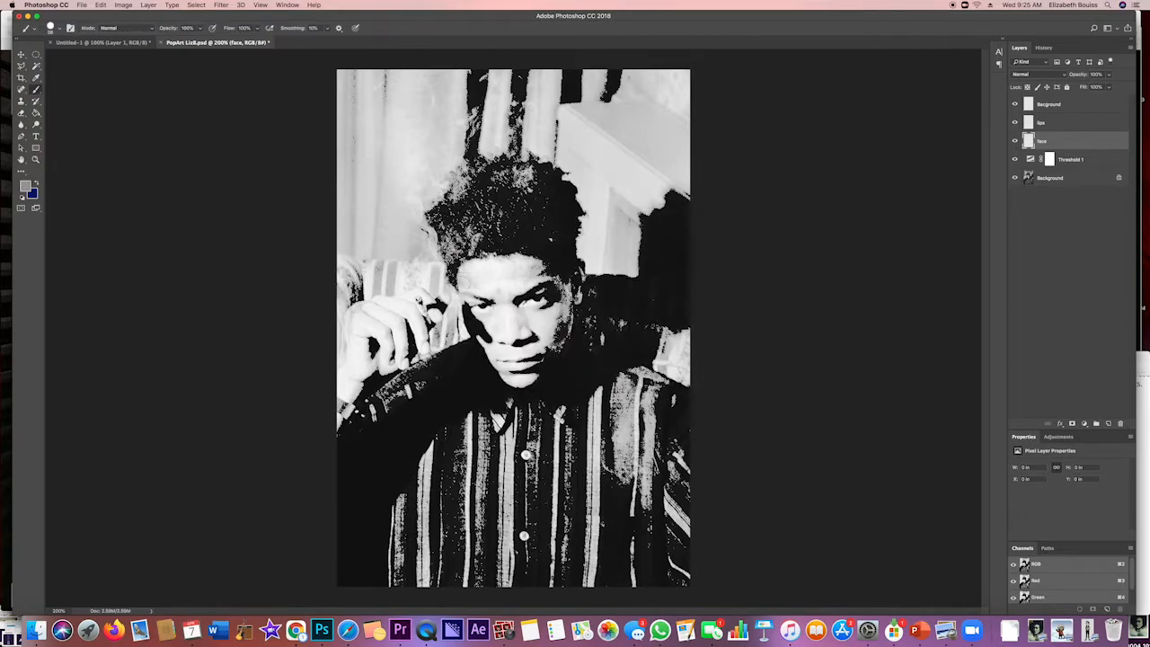
Paint the man's face and ear mid grey on the face layer, undoing the stray stroke and leaving the eyes and lips uncovered
{"action": "left_click", "coordinate": [462, 286]}
{"action": "mouse_move", "coordinate": [461, 275]}
{"action": "left_mouse_down"}
{"action": "mouse_move", "coordinate": [478, 257]}
{"action": "mouse_move", "coordinate": [517, 255]}
{"action": "mouse_move", "coordinate": [552, 275]}
{"action": "mouse_move", "coordinate": [499, 297]}
{"action": "mouse_move", "coordinate": [475, 289]}
{"action": "mouse_move", "coordinate": [490, 270]}
{"action": "mouse_move", "coordinate": [480, 275]}
{"action": "mouse_move", "coordinate": [514, 276]}
{"action": "mouse_move", "coordinate": [494, 268]}
{"action": "mouse_move", "coordinate": [476, 300]}
{"action": "mouse_move", "coordinate": [505, 301]}
{"action": "mouse_move", "coordinate": [503, 320]}
{"action": "mouse_move", "coordinate": [471, 321]}
{"action": "mouse_move", "coordinate": [485, 345]}
{"action": "mouse_move", "coordinate": [548, 348]}
{"action": "mouse_move", "coordinate": [502, 358]}
{"action": "mouse_move", "coordinate": [572, 340]}
{"action": "mouse_move", "coordinate": [580, 264]}
{"action": "mouse_move", "coordinate": [584, 300]}
{"action": "mouse_move", "coordinate": [559, 286]}
{"action": "mouse_move", "coordinate": [550, 314]}
{"action": "left_mouse_up"}
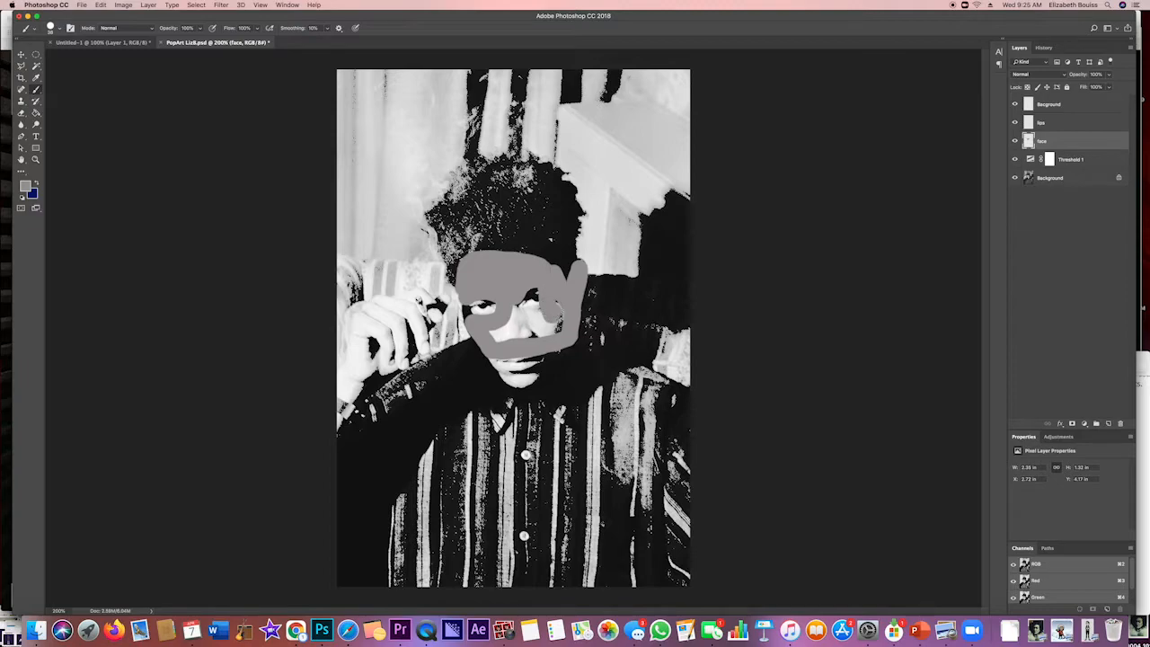
{"action": "key", "text": "super+z"}
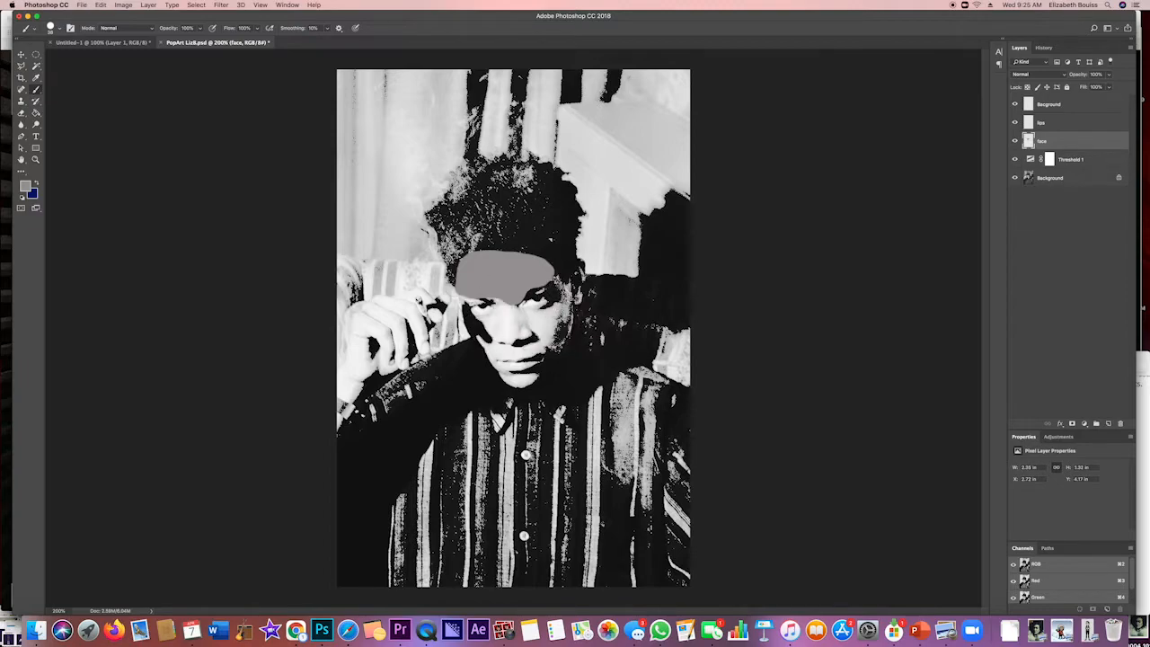
{"action": "mouse_move", "coordinate": [460, 294]}
{"action": "left_mouse_down"}
{"action": "mouse_move", "coordinate": [496, 352]}
{"action": "mouse_move", "coordinate": [529, 351]}
{"action": "mouse_move", "coordinate": [553, 342]}
{"action": "mouse_move", "coordinate": [571, 313]}
{"action": "mouse_move", "coordinate": [559, 281]}
{"action": "mouse_move", "coordinate": [577, 262]}
{"action": "mouse_move", "coordinate": [552, 309]}
{"action": "mouse_move", "coordinate": [499, 305]}
{"action": "mouse_move", "coordinate": [485, 324]}
{"action": "mouse_move", "coordinate": [522, 329]}
{"action": "mouse_move", "coordinate": [500, 340]}
{"action": "mouse_move", "coordinate": [548, 331]}
{"action": "mouse_move", "coordinate": [509, 314]}
{"action": "left_mouse_up"}
{"action": "mouse_move", "coordinate": [541, 378]}
{"action": "left_mouse_down"}
{"action": "mouse_move", "coordinate": [504, 383]}
{"action": "mouse_move", "coordinate": [476, 347]}
{"action": "left_mouse_up"}
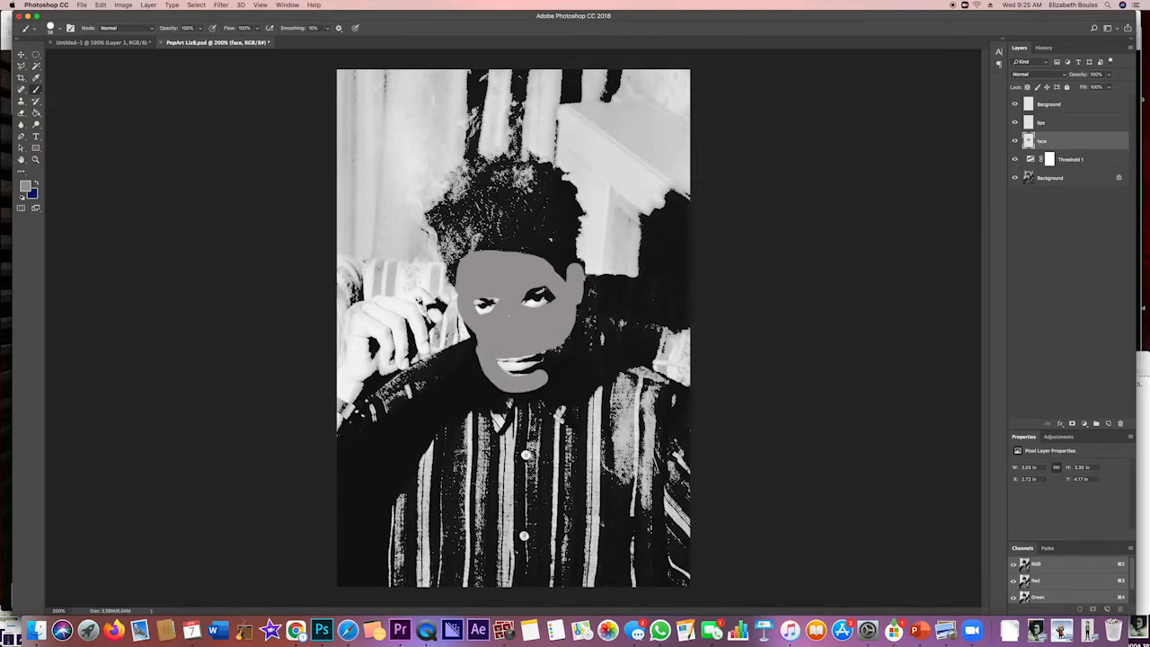
{"action": "mouse_move", "coordinate": [565, 340]}
{"action": "left_mouse_down"}
{"action": "mouse_move", "coordinate": [548, 375]}
{"action": "mouse_move", "coordinate": [573, 346]}
{"action": "mouse_move", "coordinate": [580, 306]}
{"action": "left_mouse_up"}
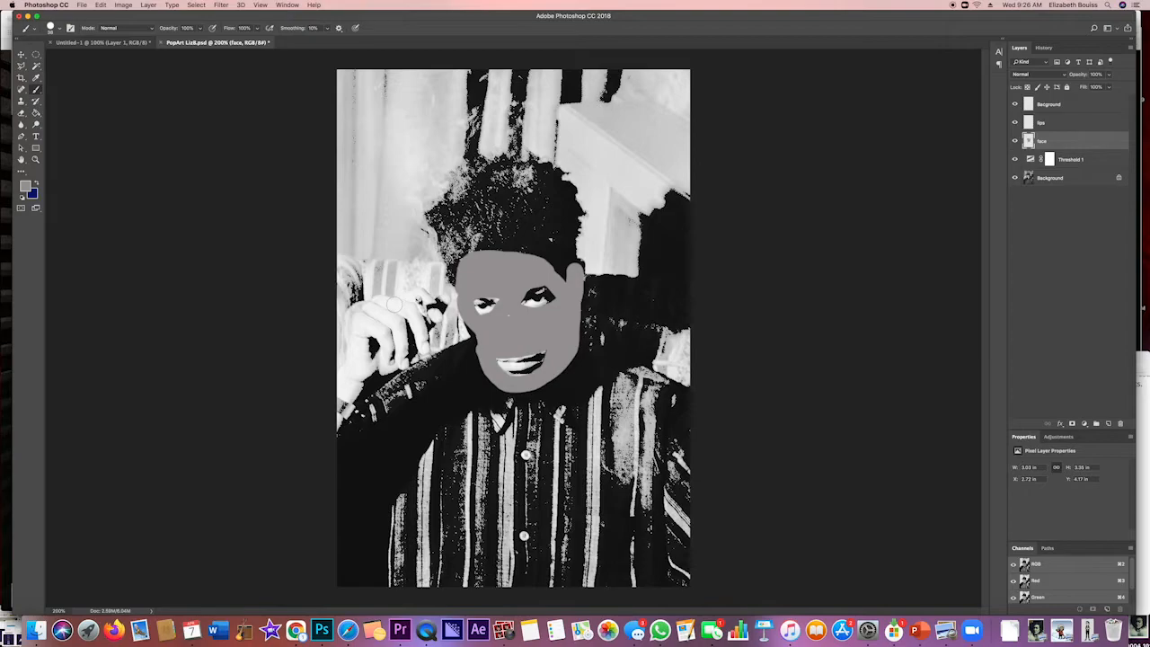
Paint the raised hand and its fingers with the same grey on the face layer
{"action": "mouse_move", "coordinate": [378, 301]}
{"action": "left_mouse_down"}
{"action": "mouse_move", "coordinate": [408, 311]}
{"action": "mouse_move", "coordinate": [427, 358]}
{"action": "mouse_move", "coordinate": [394, 312]}
{"action": "mouse_move", "coordinate": [371, 304]}
{"action": "mouse_move", "coordinate": [342, 395]}
{"action": "mouse_move", "coordinate": [357, 403]}
{"action": "mouse_move", "coordinate": [351, 381]}
{"action": "mouse_move", "coordinate": [390, 354]}
{"action": "mouse_move", "coordinate": [378, 327]}
{"action": "mouse_move", "coordinate": [343, 343]}
{"action": "mouse_move", "coordinate": [359, 368]}
{"action": "mouse_move", "coordinate": [364, 329]}
{"action": "mouse_move", "coordinate": [372, 354]}
{"action": "mouse_move", "coordinate": [384, 314]}
{"action": "mouse_move", "coordinate": [408, 369]}
{"action": "mouse_move", "coordinate": [400, 324]}
{"action": "left_mouse_up"}
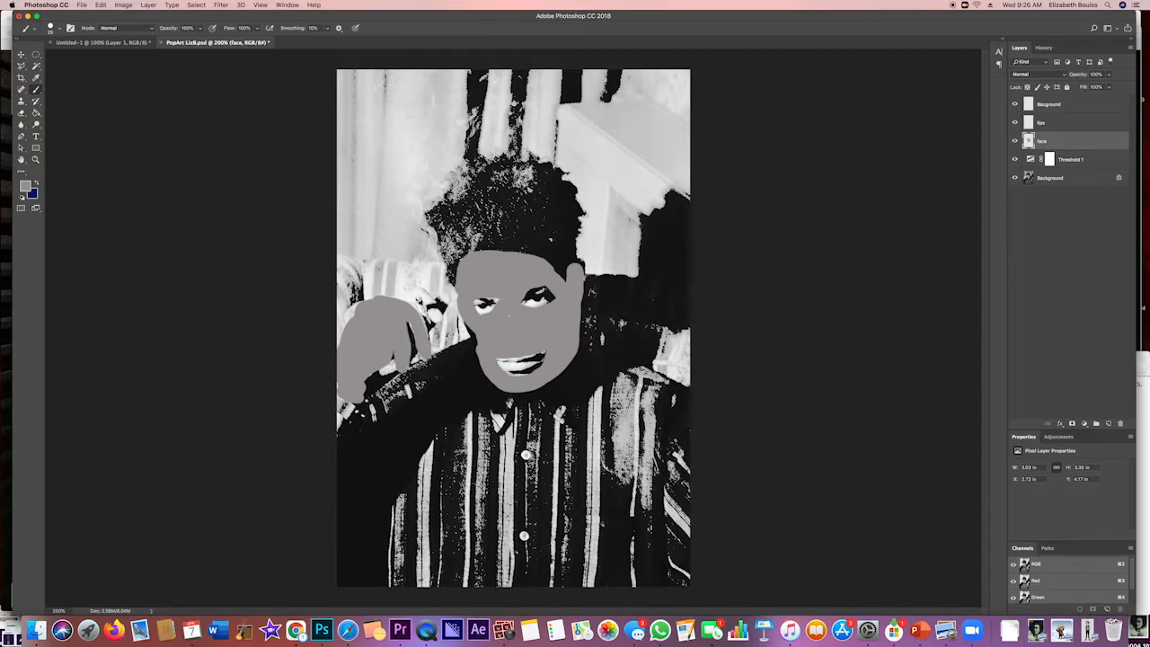
{"action": "left_click_drag", "start_coordinate": [415, 313], "coordinate": [426, 330]}
{"action": "left_click_drag", "start_coordinate": [355, 305], "coordinate": [338, 349]}
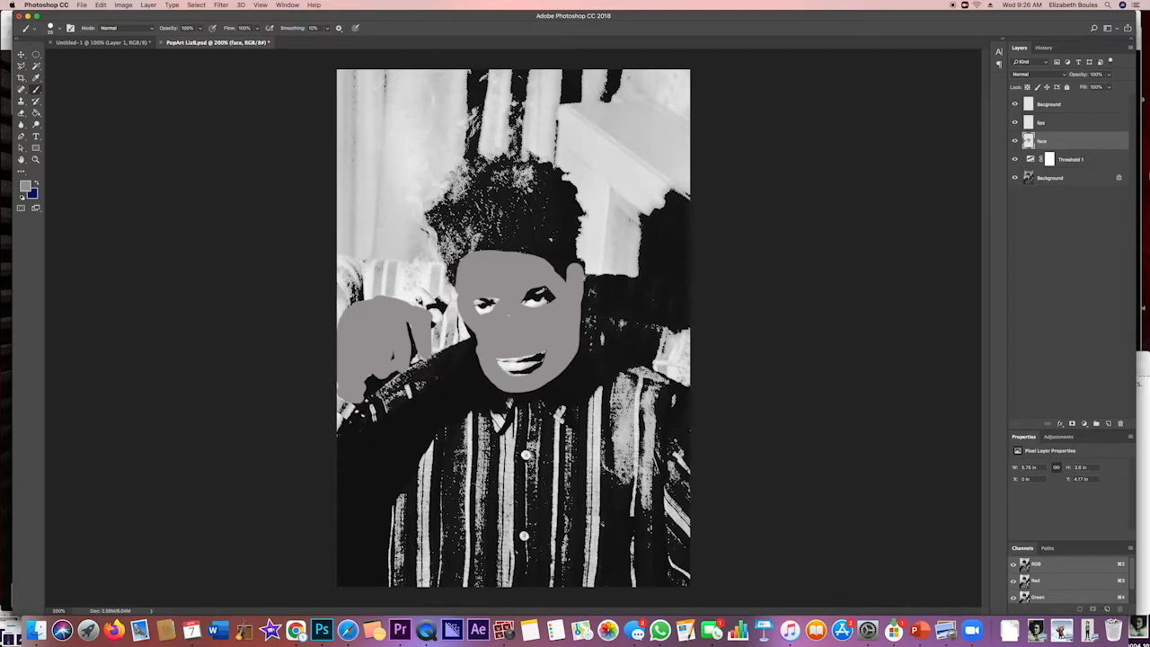
Cover the lips with grey paint on the lips layer
{"action": "left_click", "coordinate": [1067, 122]}
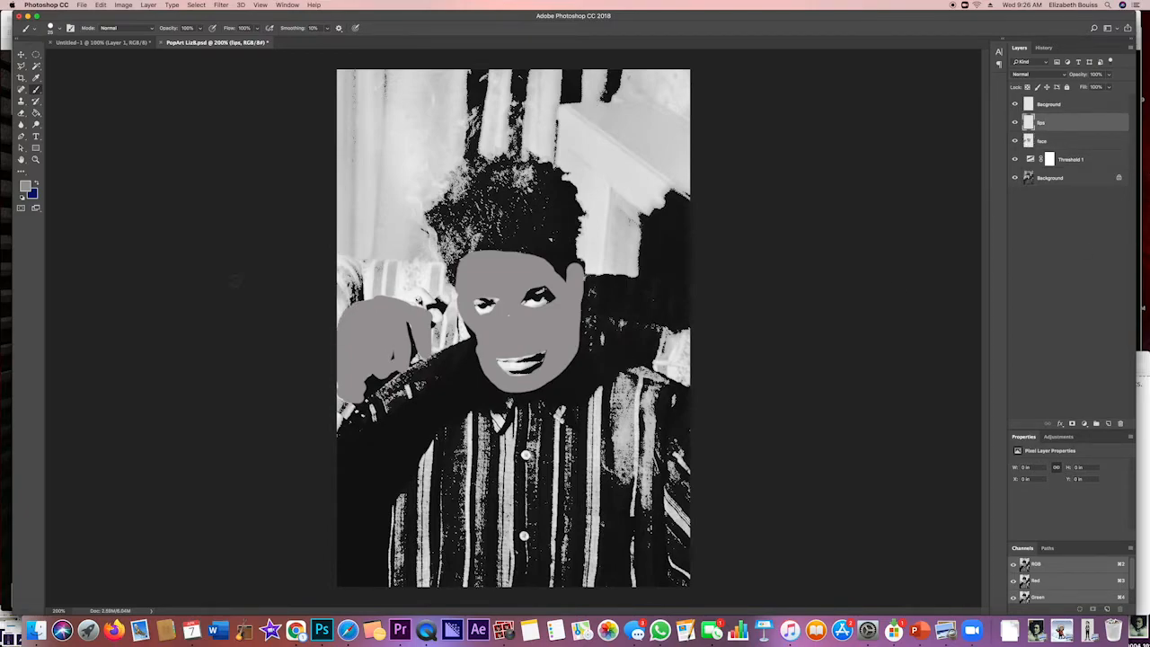
{"action": "mouse_move", "coordinate": [501, 363]}
{"action": "left_mouse_down"}
{"action": "mouse_move", "coordinate": [543, 354]}
{"action": "mouse_move", "coordinate": [505, 372]}
{"action": "left_mouse_up"}
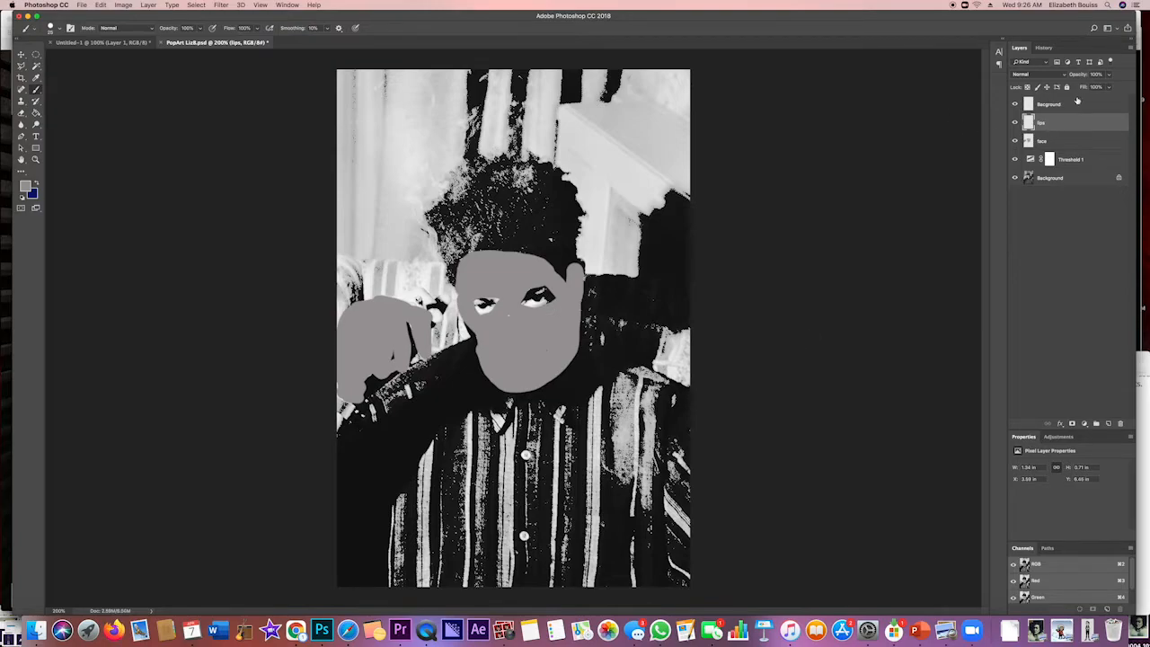
Prepare to paint on the Bacground layer with the lighter grey #b3afaf and a brush size of 127 px
{"action": "left_click", "coordinate": [1072, 104]}
{"action": "left_click", "coordinate": [25, 184]}
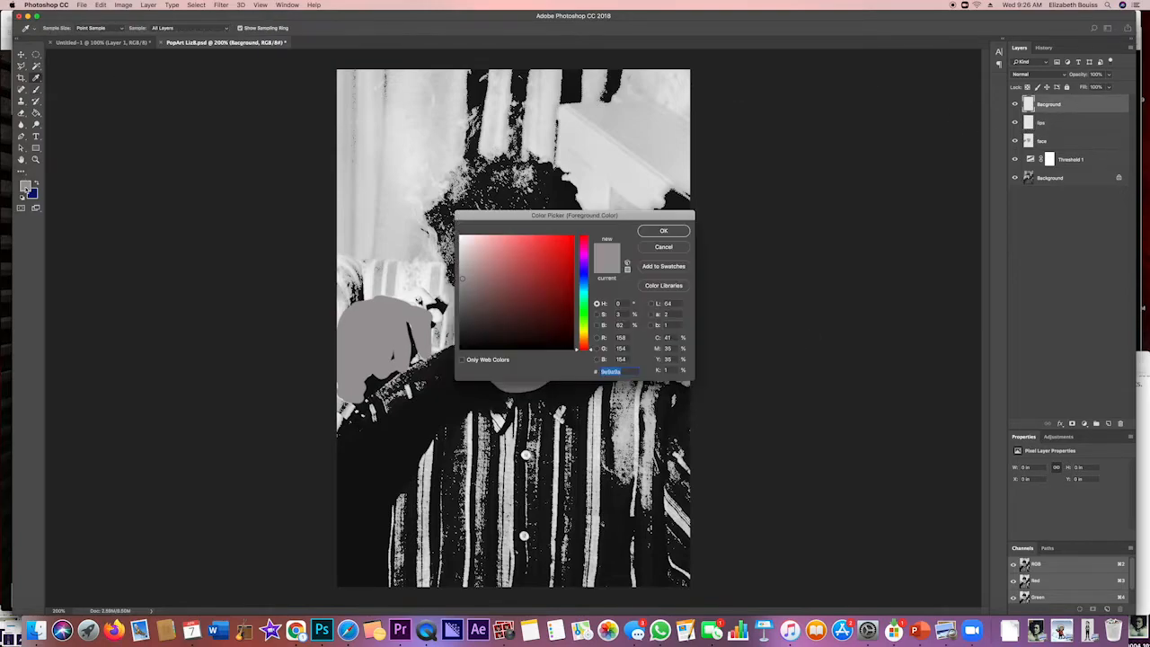
{"action": "left_click", "coordinate": [664, 230]}
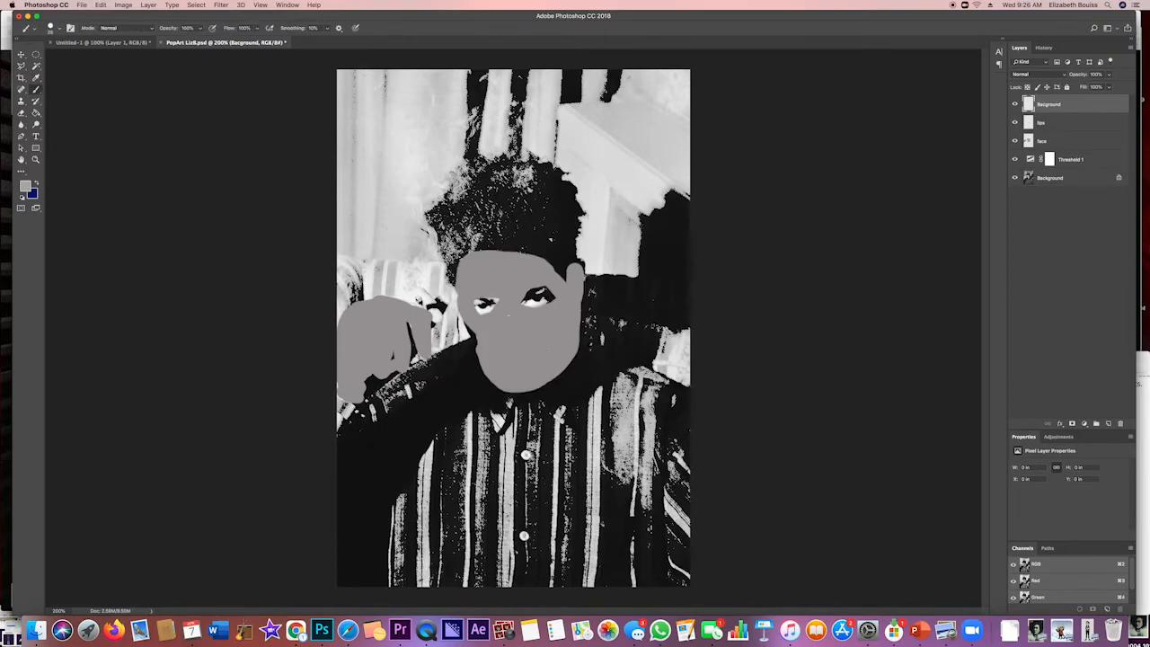
{"action": "left_click", "coordinate": [59, 28]}
{"action": "left_click", "coordinate": [90, 56]}
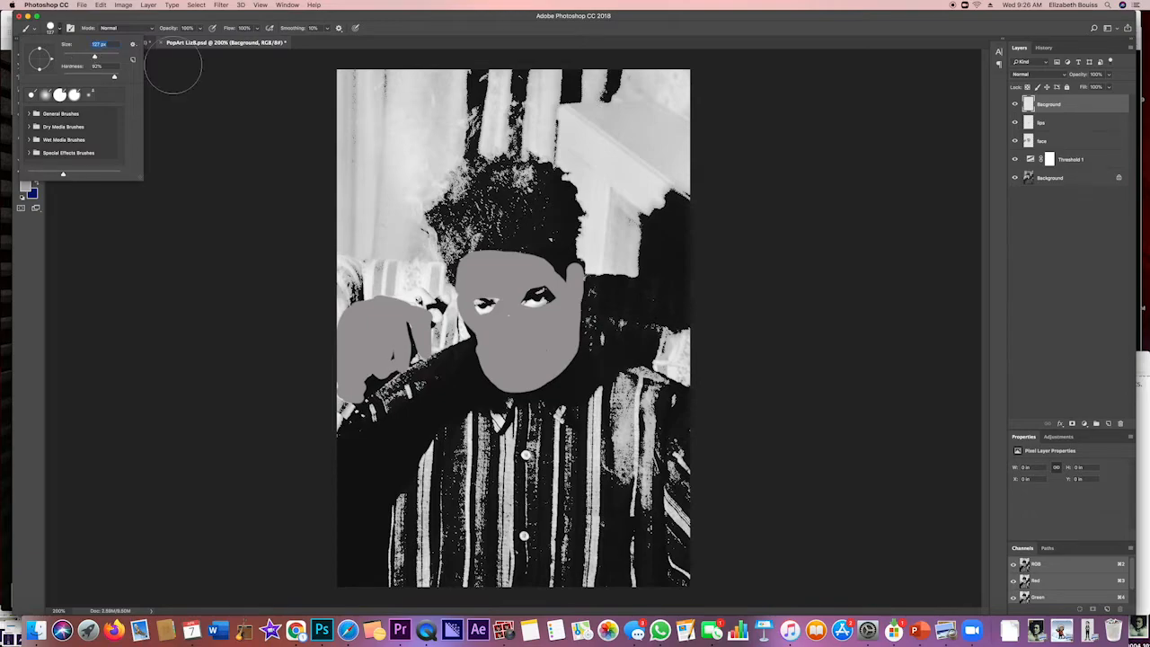
Paint the wall and curtain area above and beside the hair light grey on the Bacground layer, leaving the pale box shape unpainted
{"action": "mouse_move", "coordinate": [364, 77]}
{"action": "left_mouse_down"}
{"action": "mouse_move", "coordinate": [352, 281]}
{"action": "mouse_move", "coordinate": [312, 311]}
{"action": "mouse_move", "coordinate": [350, 305]}
{"action": "mouse_move", "coordinate": [384, 247]}
{"action": "mouse_move", "coordinate": [383, 274]}
{"action": "mouse_move", "coordinate": [423, 269]}
{"action": "mouse_move", "coordinate": [405, 229]}
{"action": "mouse_move", "coordinate": [409, 184]}
{"action": "mouse_move", "coordinate": [445, 90]}
{"action": "mouse_move", "coordinate": [449, 180]}
{"action": "mouse_move", "coordinate": [392, 131]}
{"action": "mouse_move", "coordinate": [409, 81]}
{"action": "mouse_move", "coordinate": [467, 71]}
{"action": "mouse_move", "coordinate": [664, 83]}
{"action": "mouse_move", "coordinate": [737, 121]}
{"action": "left_mouse_up"}
{"action": "left_click_drag", "start_coordinate": [528, 109], "coordinate": [534, 130]}
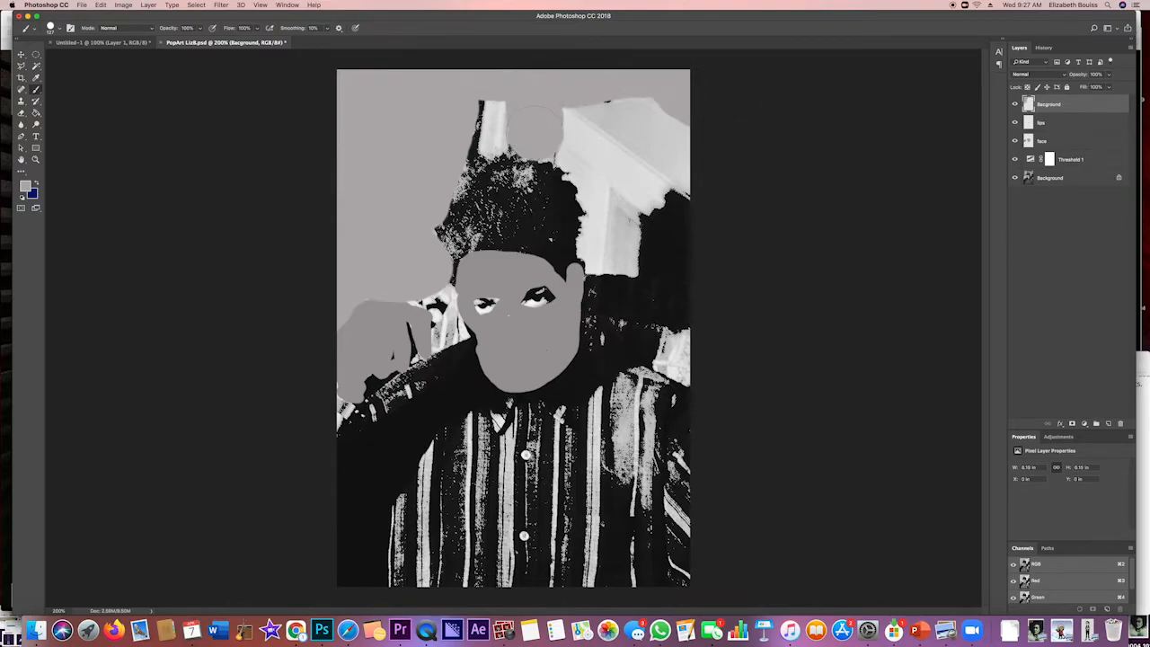
{"action": "mouse_move", "coordinate": [542, 169]}
{"action": "left_mouse_down"}
{"action": "mouse_move", "coordinate": [490, 134]}
{"action": "mouse_move", "coordinate": [504, 99]}
{"action": "left_mouse_up"}
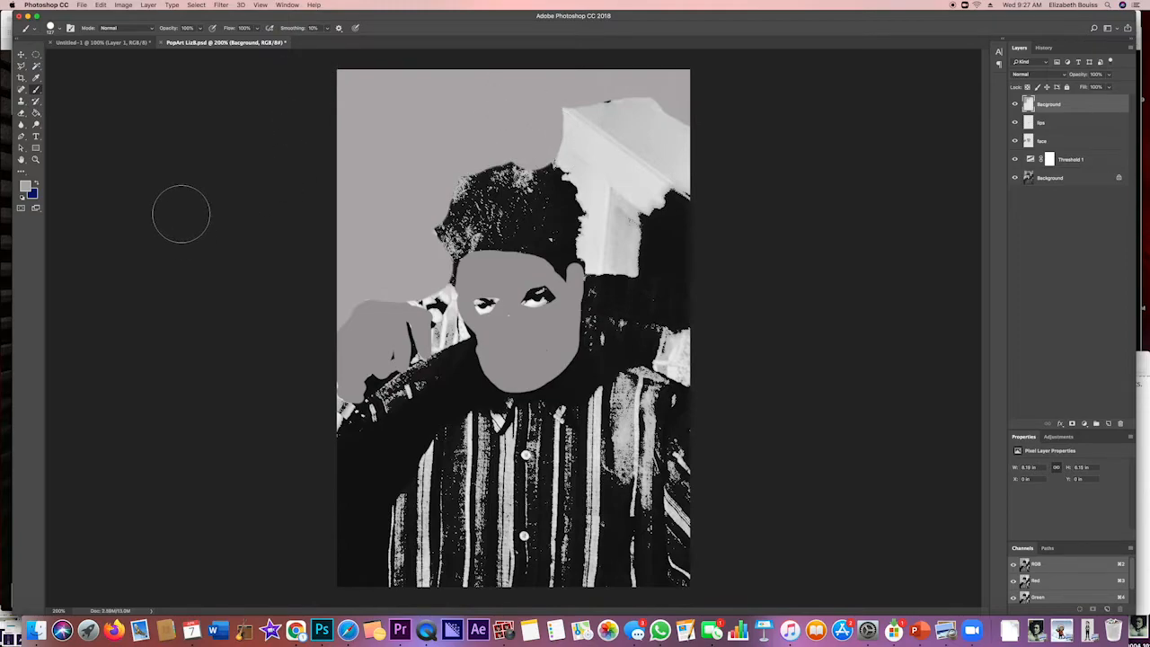
Colorize the face layer turquoise with Hue/Saturation, using hue 173, saturation about 78 and a slightly reduced lightness
{"action": "left_click", "coordinate": [1083, 140]}
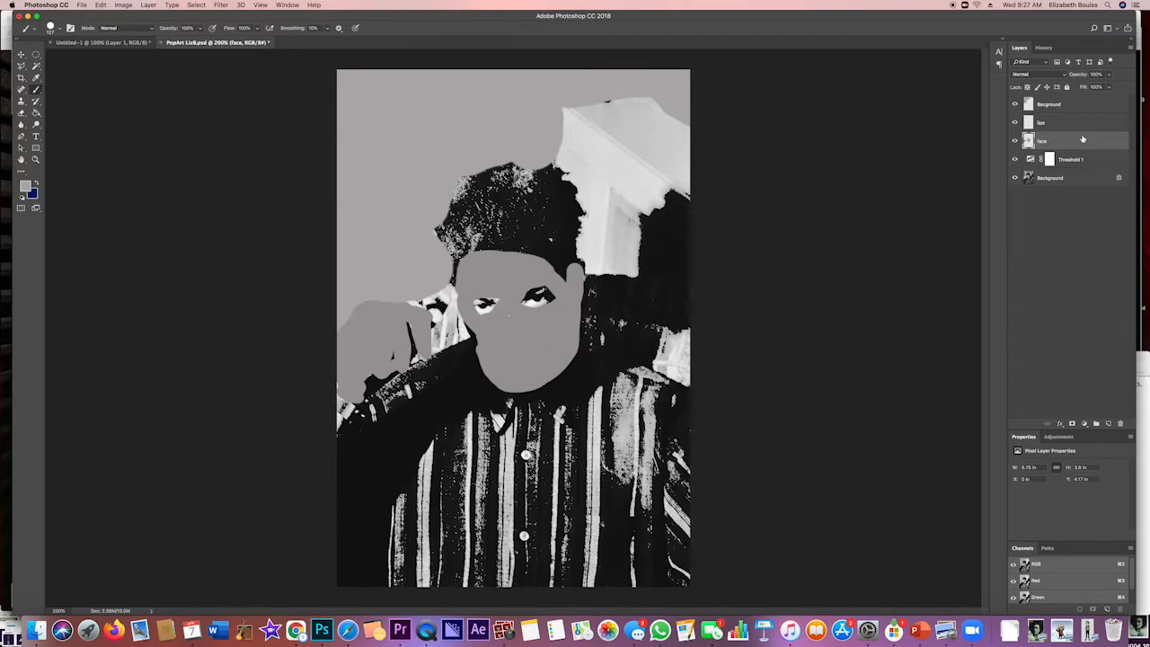
{"action": "left_click", "coordinate": [124, 4]}
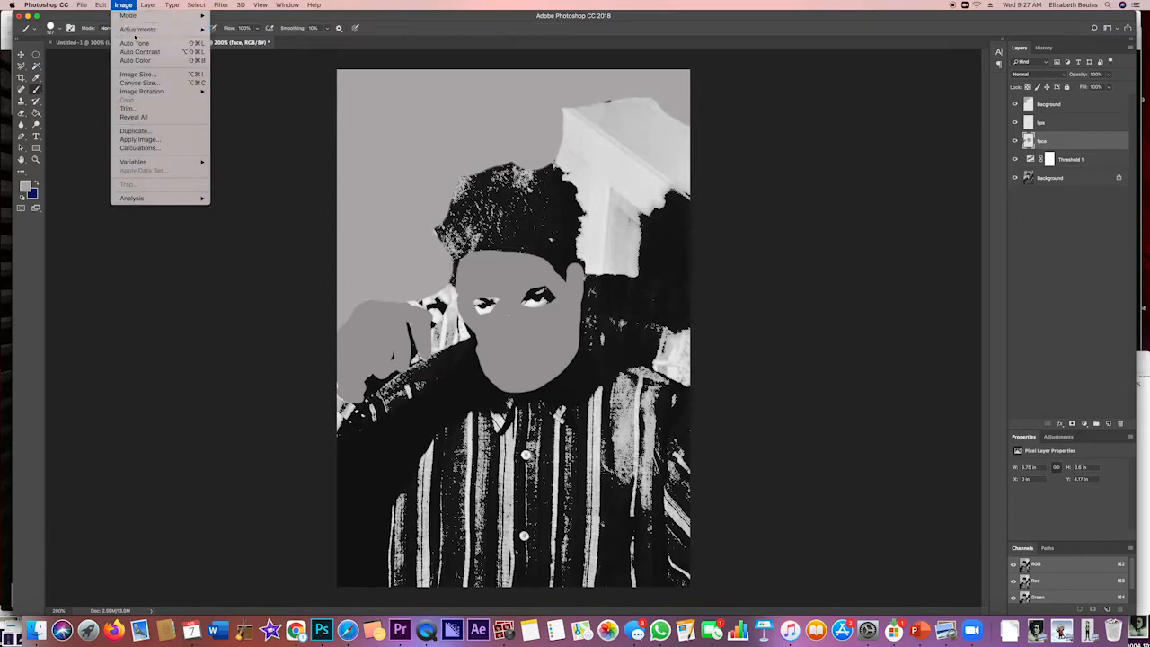
{"action": "mouse_move", "coordinate": [135, 29]}
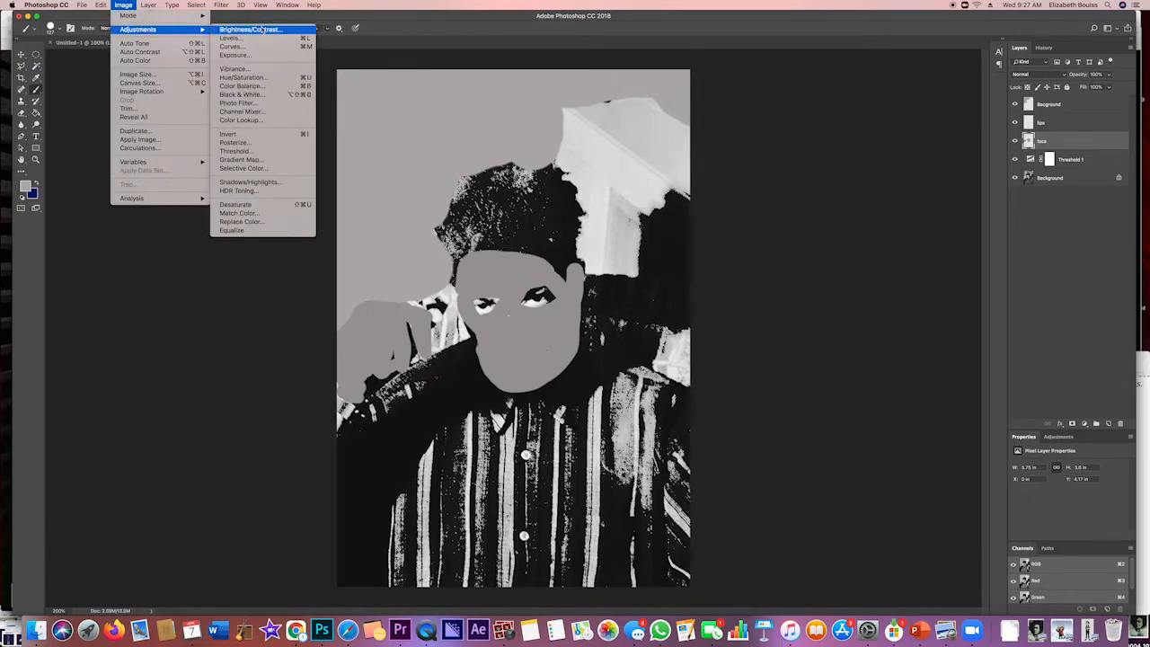
{"action": "left_click", "coordinate": [264, 78]}
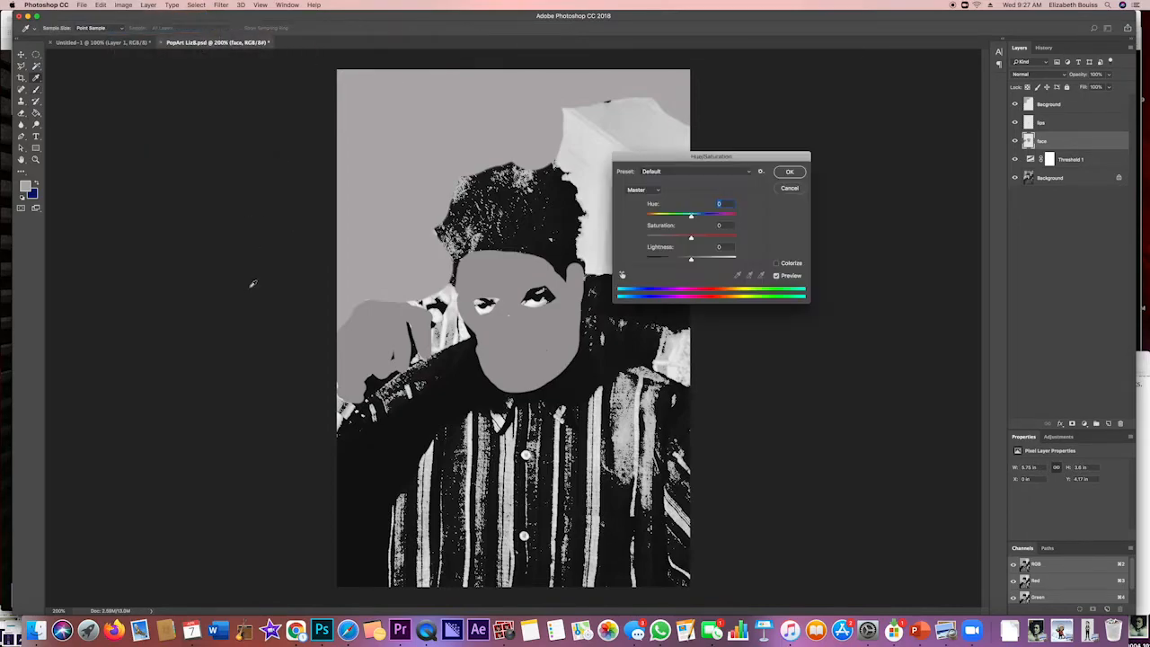
{"action": "left_click", "coordinate": [777, 263]}
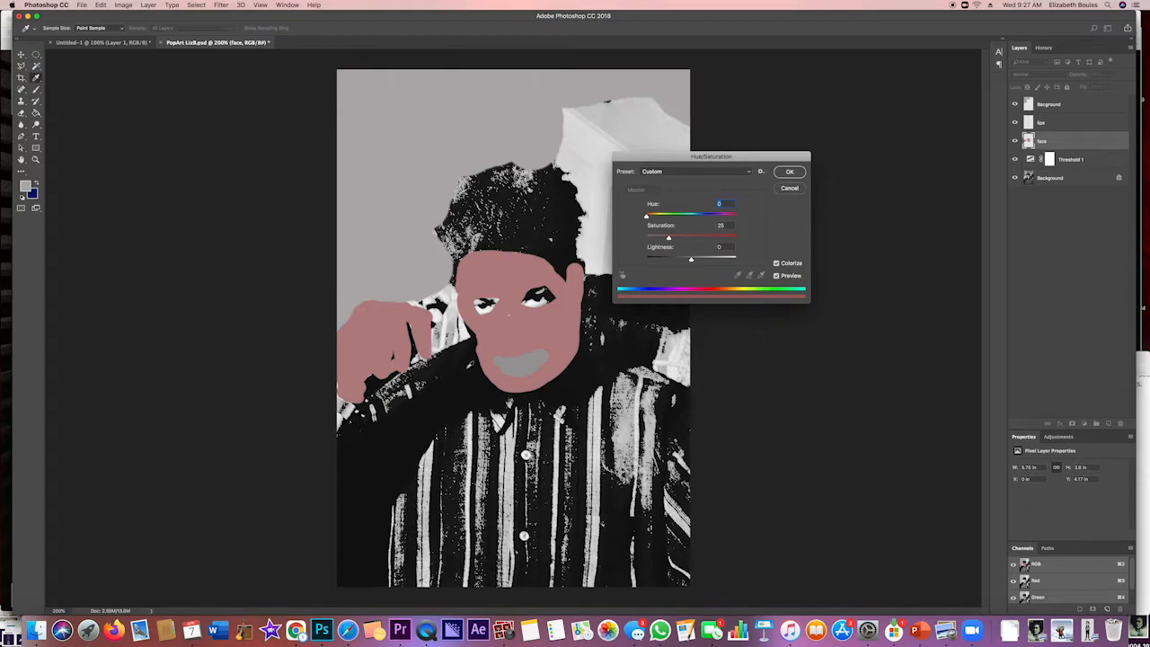
{"action": "left_click_drag", "start_coordinate": [669, 237], "coordinate": [762, 239]}
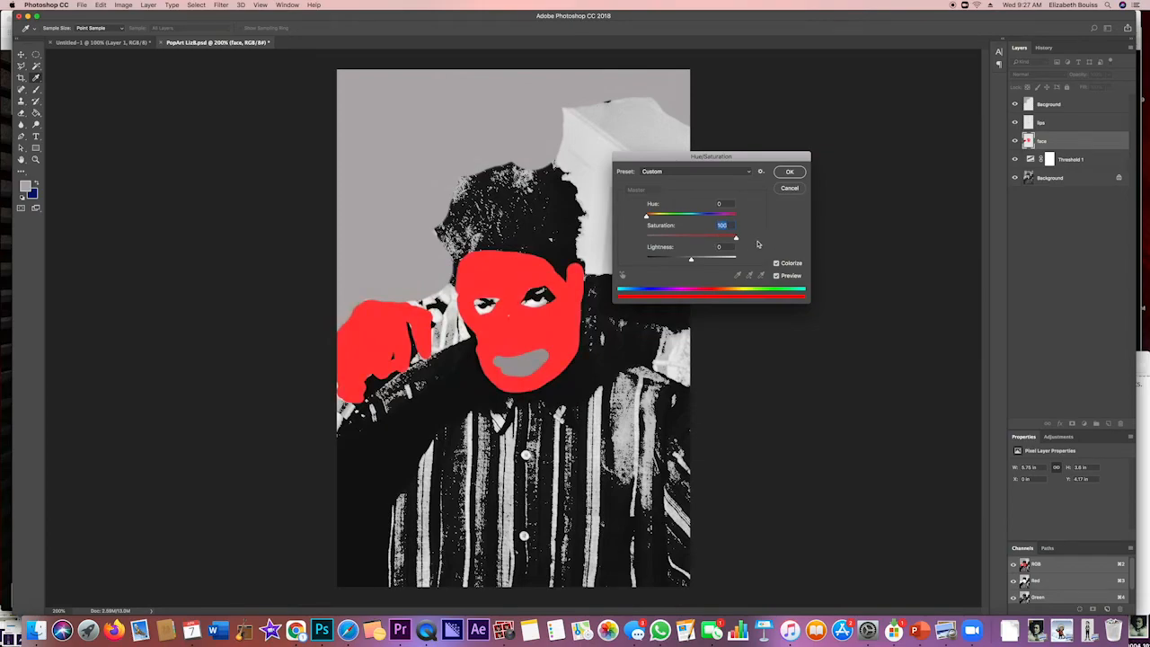
{"action": "left_click_drag", "start_coordinate": [646, 218], "coordinate": [690, 217]}
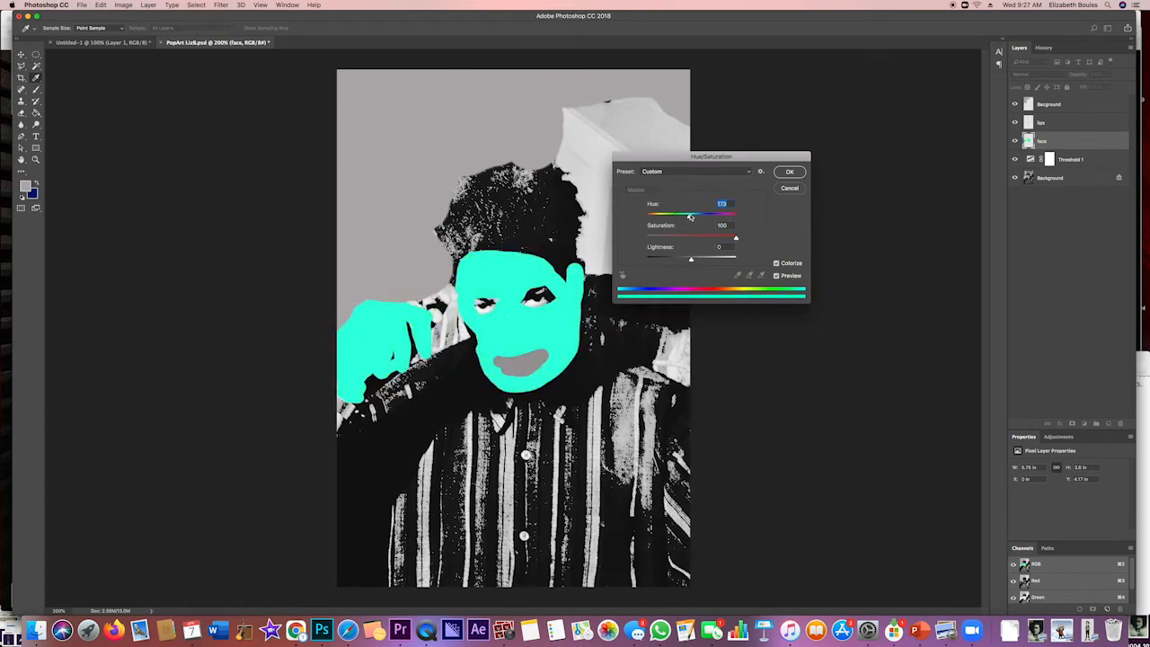
{"action": "left_click_drag", "start_coordinate": [736, 238], "coordinate": [715, 240]}
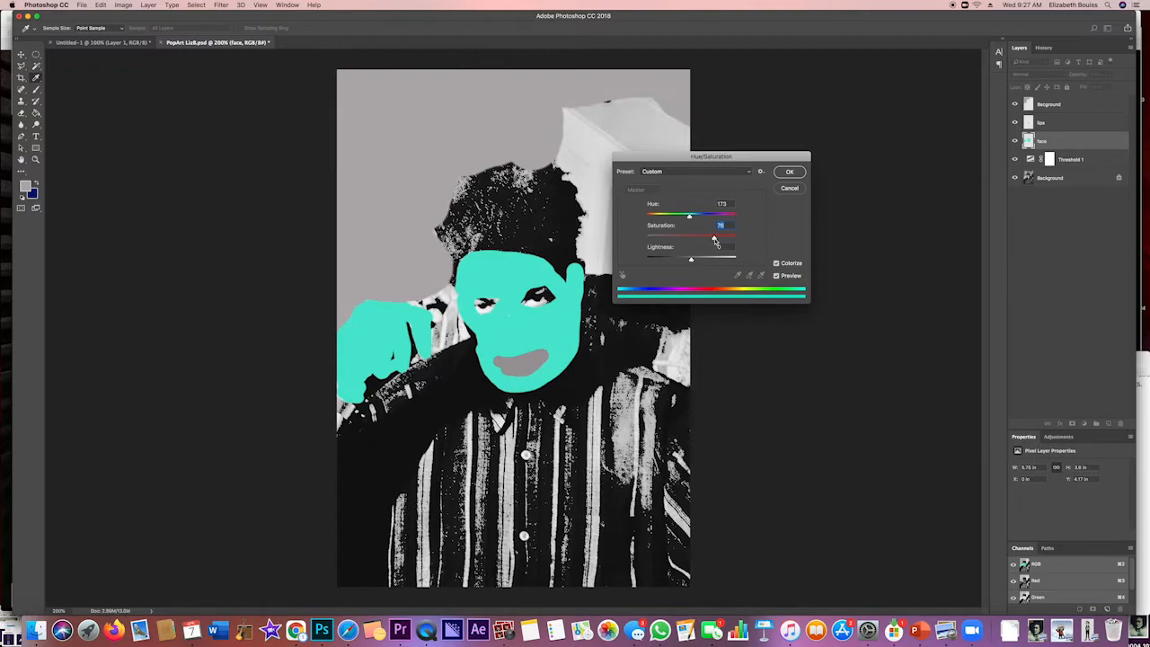
{"action": "mouse_move", "coordinate": [692, 259]}
{"action": "left_mouse_down"}
{"action": "mouse_move", "coordinate": [732, 260]}
{"action": "mouse_move", "coordinate": [665, 261]}
{"action": "mouse_move", "coordinate": [689, 261]}
{"action": "left_mouse_up"}
{"action": "left_click", "coordinate": [790, 172]}
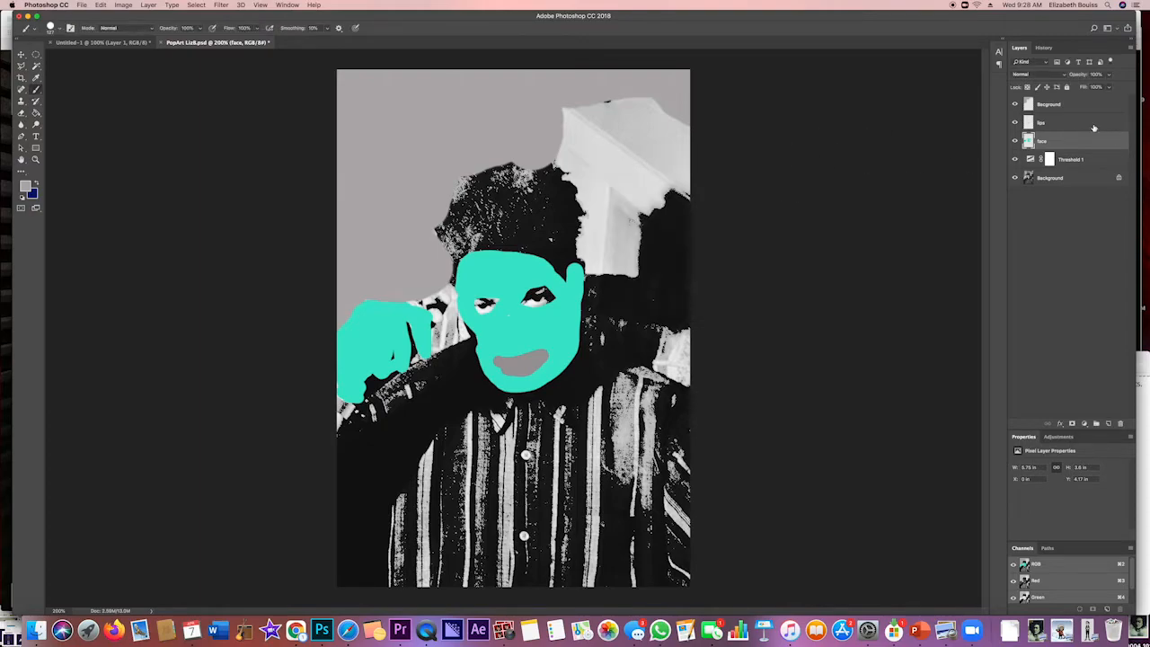
Colorize the lips layer red with Hue/Saturation, using hue 0 and saturation 86
{"action": "left_click", "coordinate": [1072, 124]}
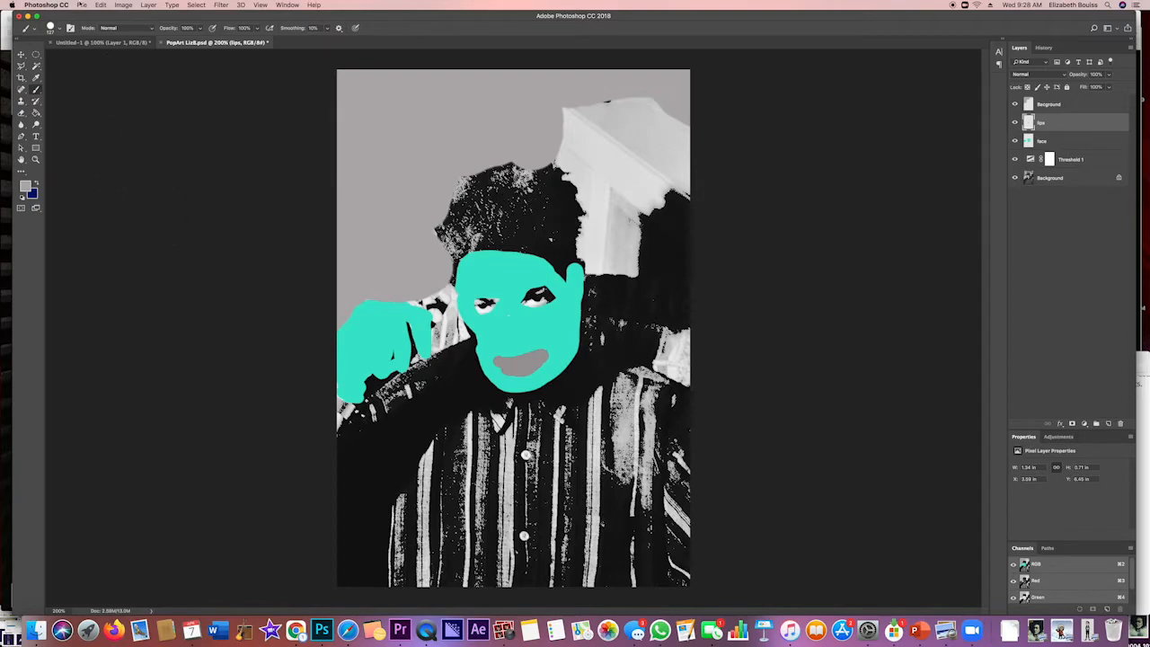
{"action": "left_click", "coordinate": [122, 6]}
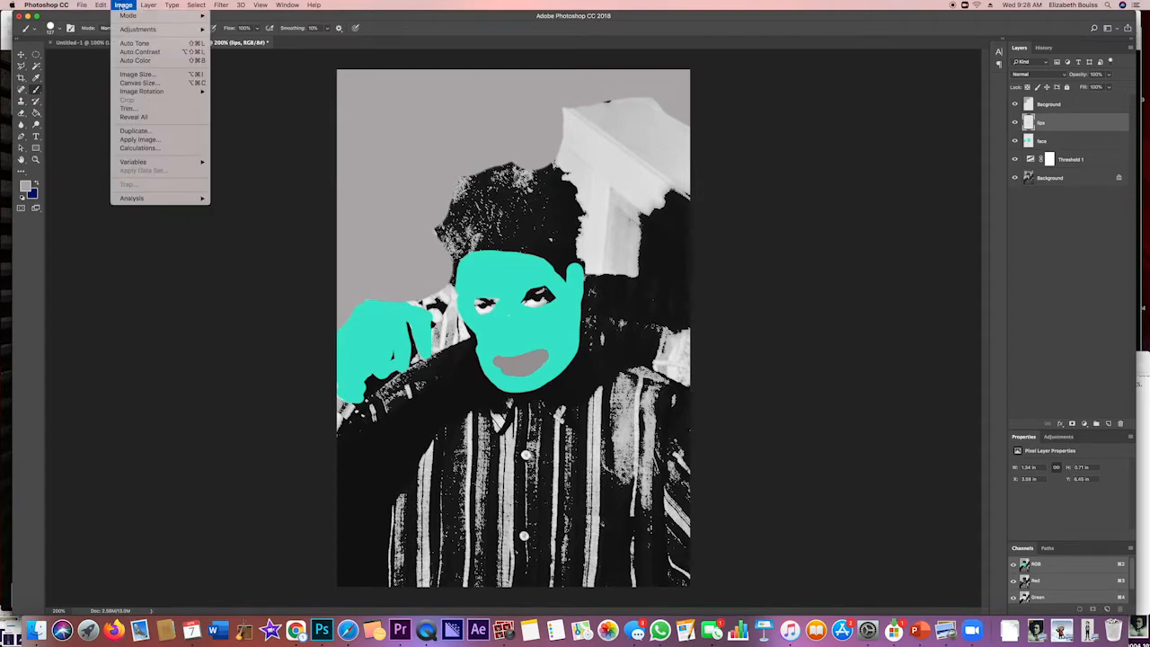
{"action": "mouse_move", "coordinate": [130, 30]}
{"action": "left_click", "coordinate": [263, 79]}
{"action": "left_click", "coordinate": [777, 263]}
{"action": "left_click_drag", "start_coordinate": [669, 236], "coordinate": [724, 238]}
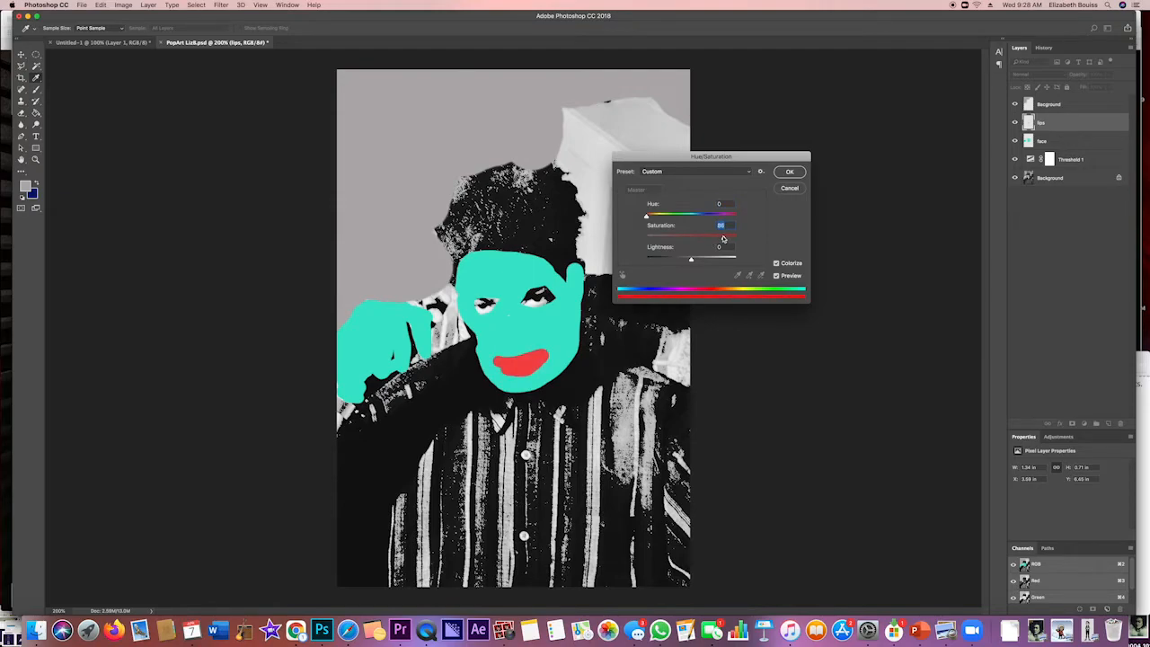
{"action": "left_click", "coordinate": [790, 171]}
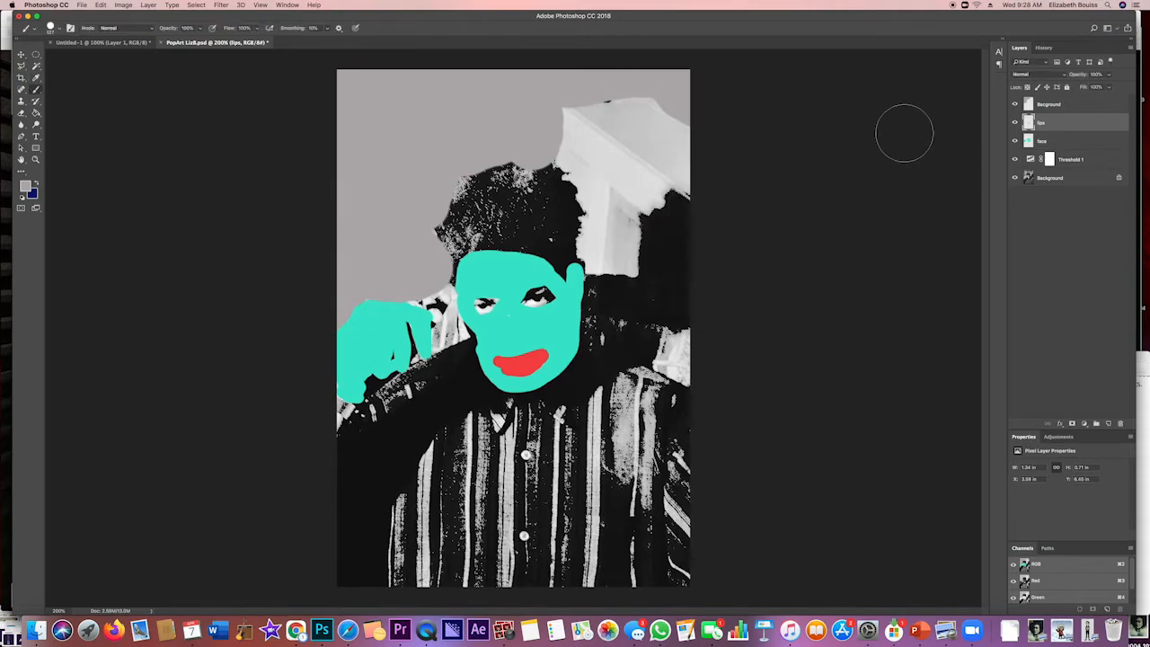
Colorize the Bacground layer dark green with Hue/Saturation, using hue 119, saturation 98 and lightness about -61
{"action": "left_click", "coordinate": [1067, 105]}
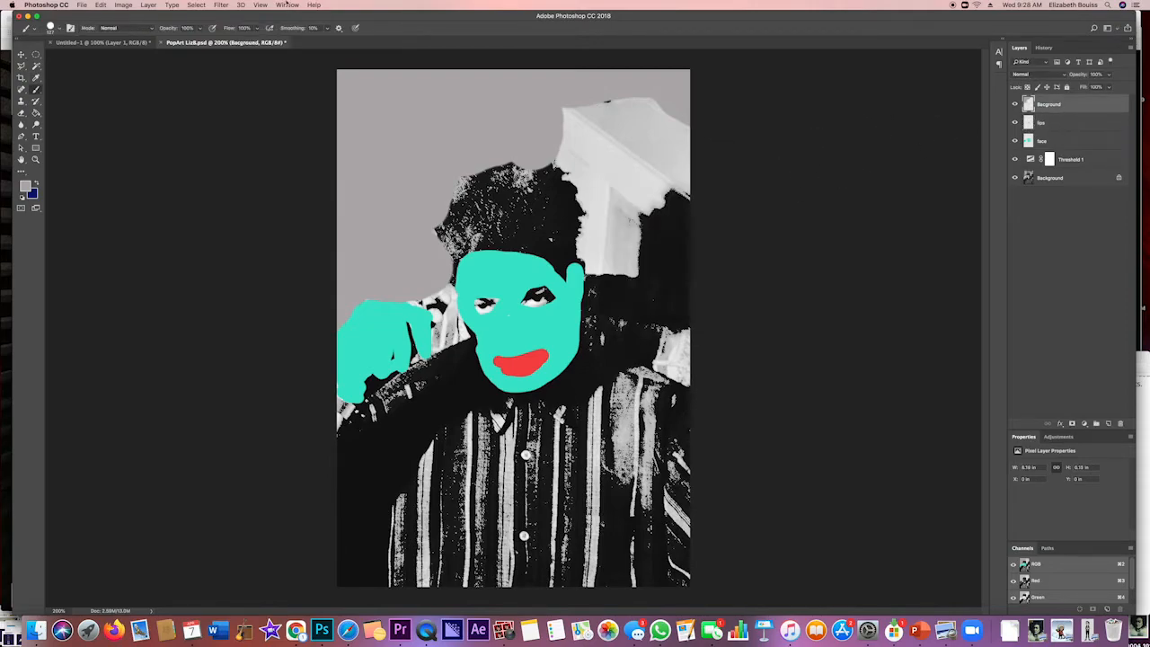
{"action": "left_click", "coordinate": [123, 5]}
{"action": "mouse_move", "coordinate": [137, 29]}
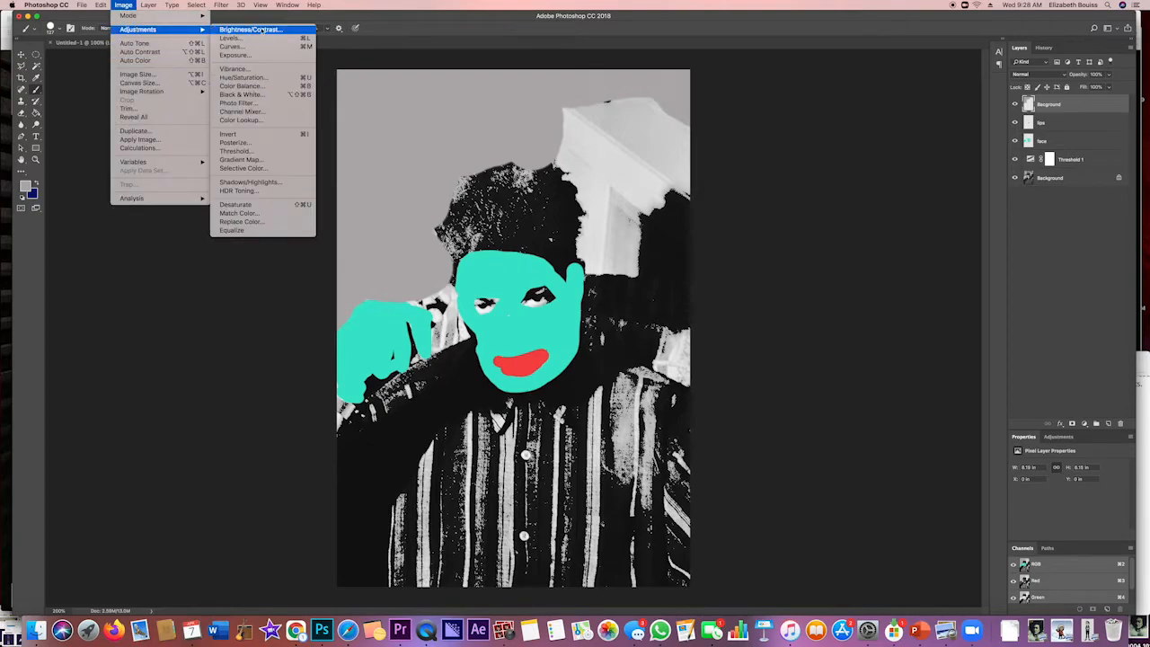
{"action": "left_click", "coordinate": [243, 77]}
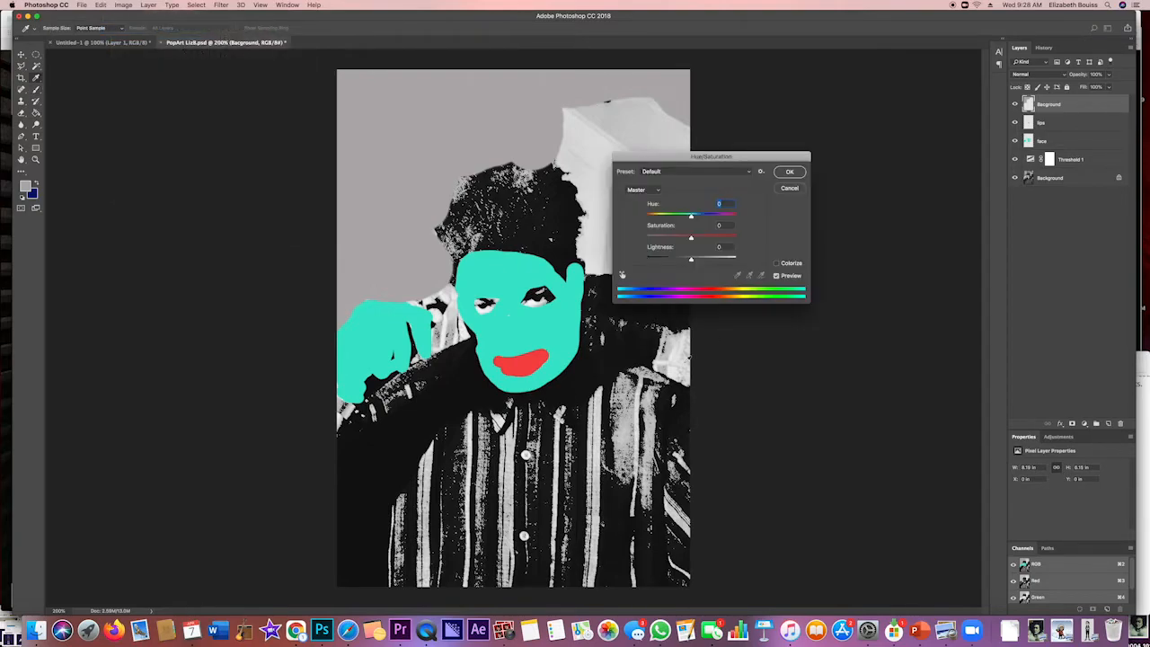
{"action": "left_click", "coordinate": [777, 263]}
{"action": "left_click_drag", "start_coordinate": [668, 237], "coordinate": [739, 229]}
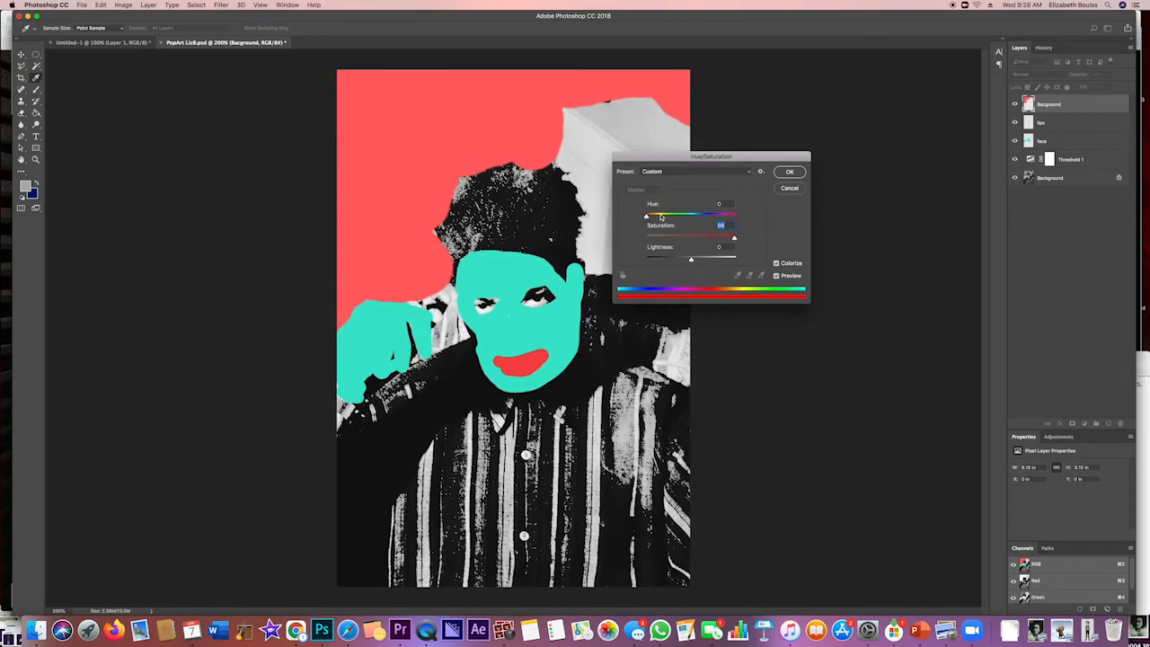
{"action": "left_click_drag", "start_coordinate": [649, 215], "coordinate": [671, 219]}
{"action": "mouse_move", "coordinate": [671, 218]}
{"action": "left_mouse_down"}
{"action": "mouse_move", "coordinate": [752, 233]}
{"action": "mouse_move", "coordinate": [677, 218]}
{"action": "left_mouse_up"}
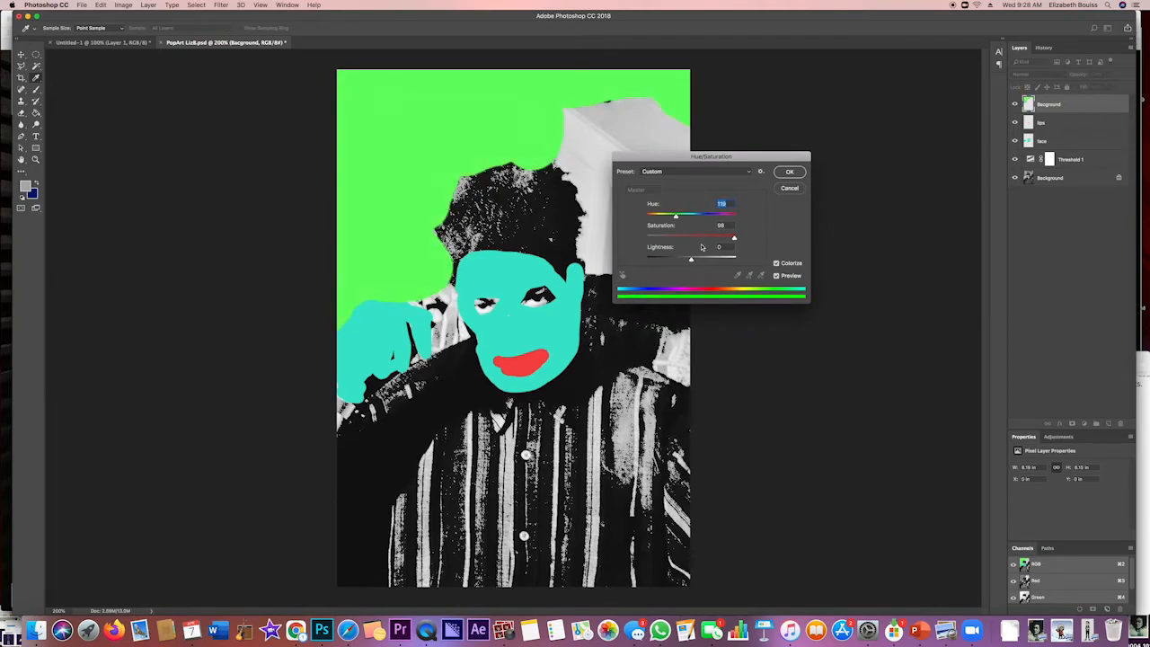
{"action": "left_click_drag", "start_coordinate": [691, 261], "coordinate": [664, 262]}
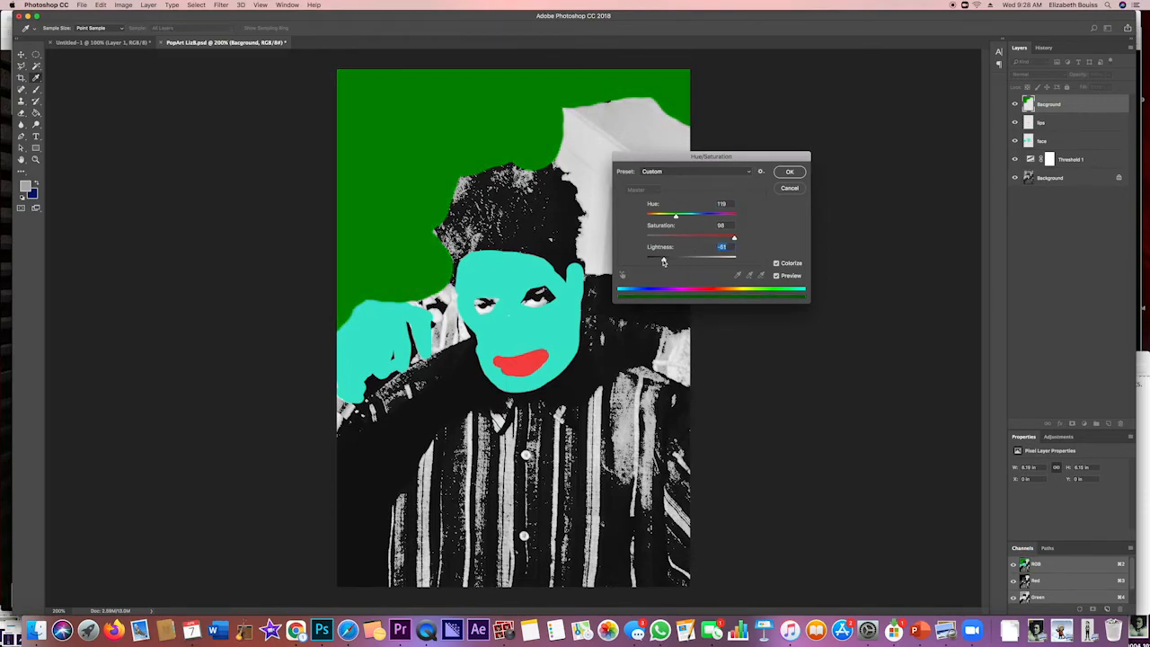
{"action": "left_click", "coordinate": [789, 172]}
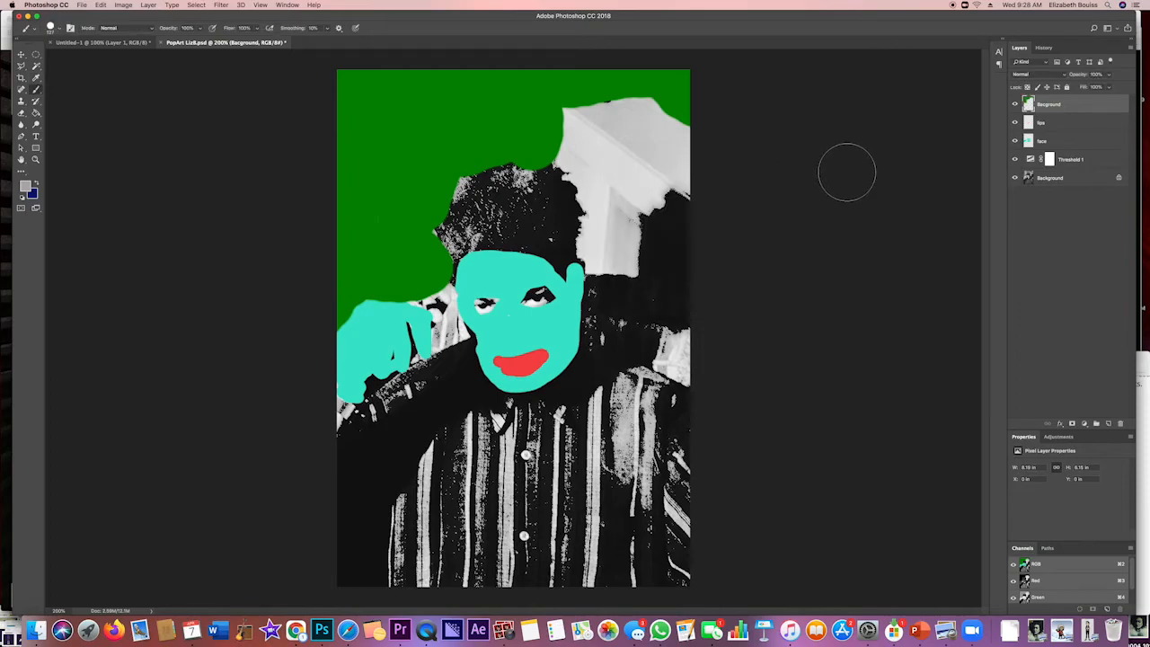
Set the face layer's blend mode to Multiply so the threshold detail shows through the turquoise
{"action": "left_click", "coordinate": [1063, 142]}
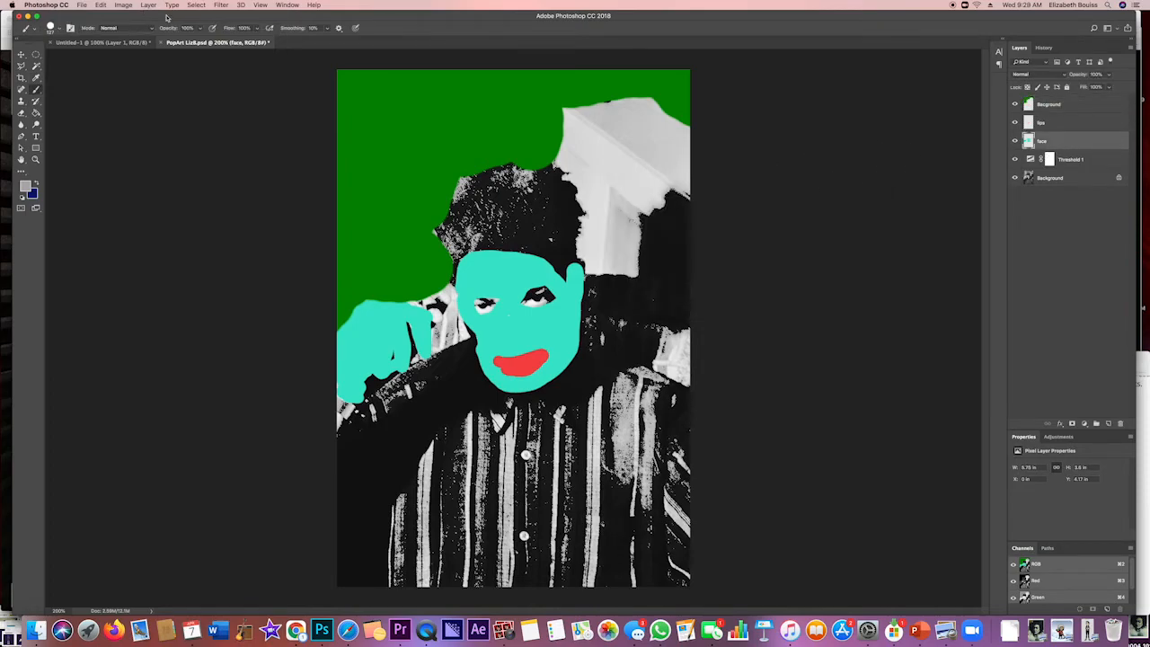
{"action": "left_click", "coordinate": [1061, 423]}
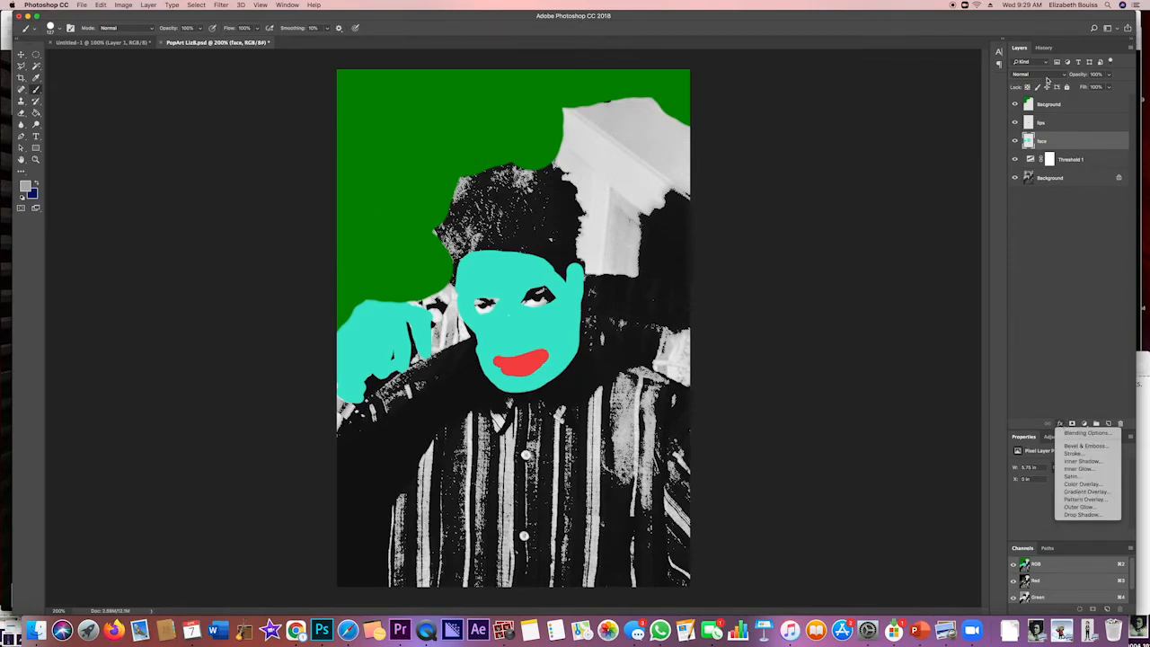
{"action": "left_click", "coordinate": [1048, 76]}
{"action": "left_click", "coordinate": [1032, 76]}
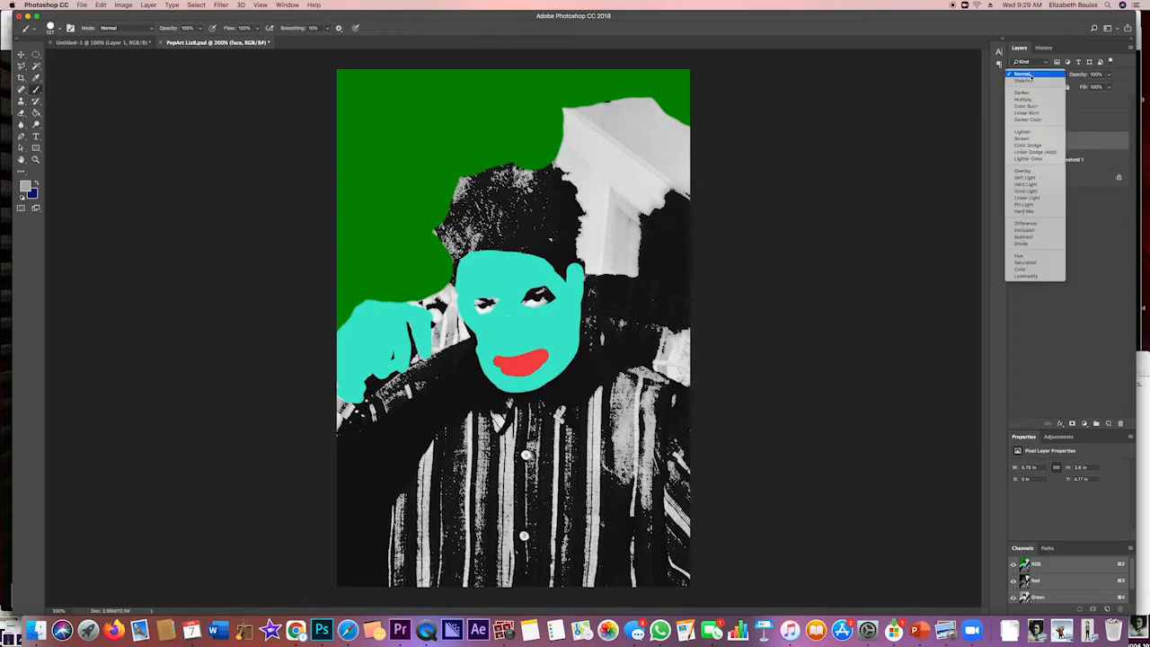
{"action": "left_click", "coordinate": [1023, 99]}
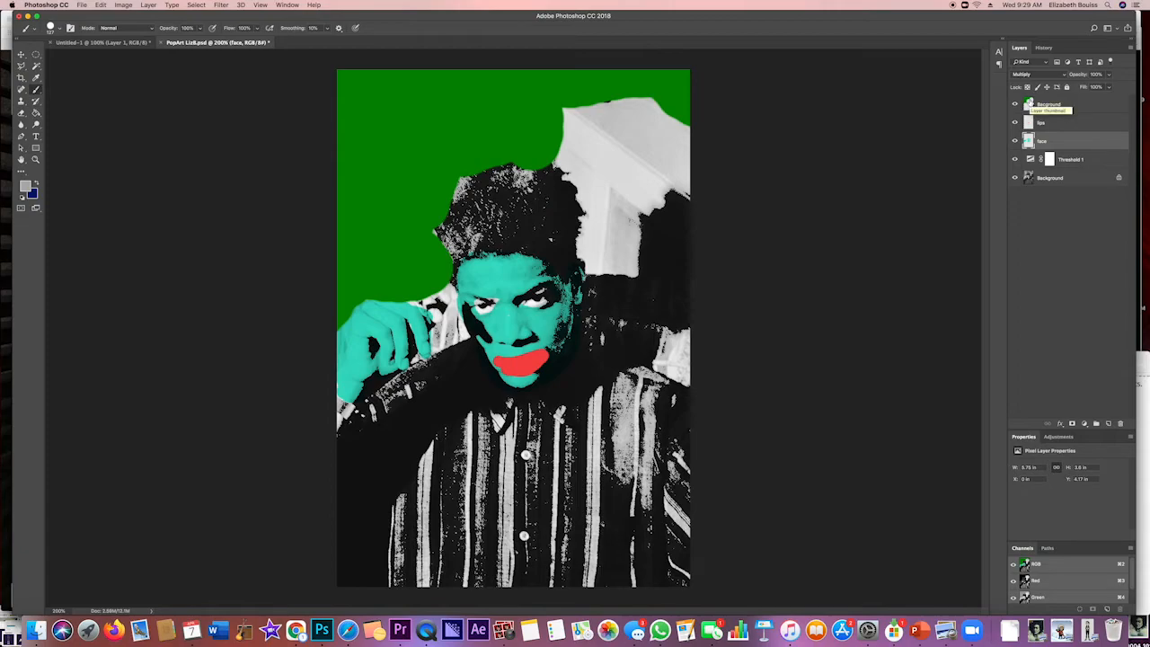
Set the lips layer's blend mode to Multiply
{"action": "left_click", "coordinate": [1066, 125]}
{"action": "left_click", "coordinate": [1046, 77]}
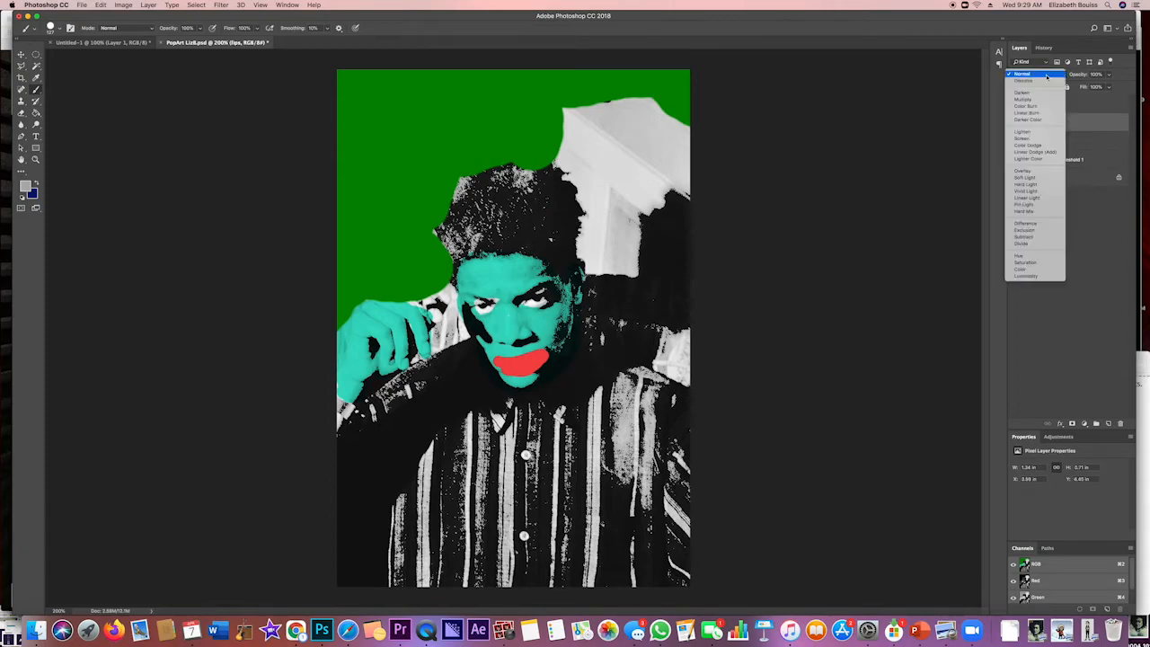
{"action": "left_click", "coordinate": [1044, 99]}
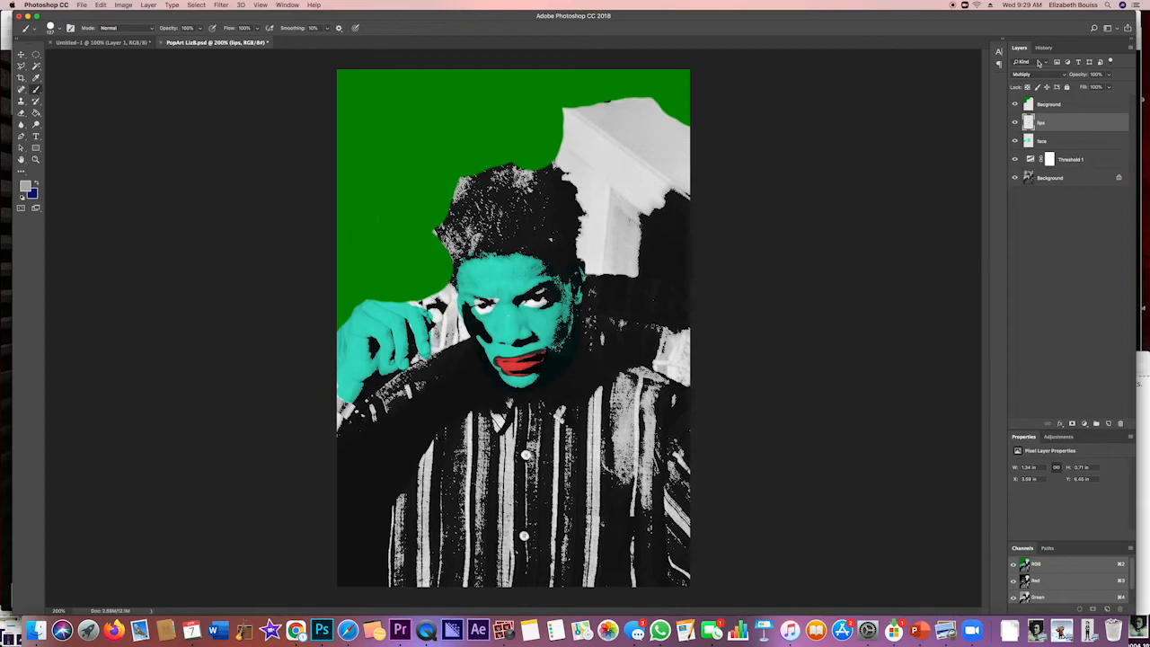
{"action": "left_click", "coordinate": [1034, 74]}
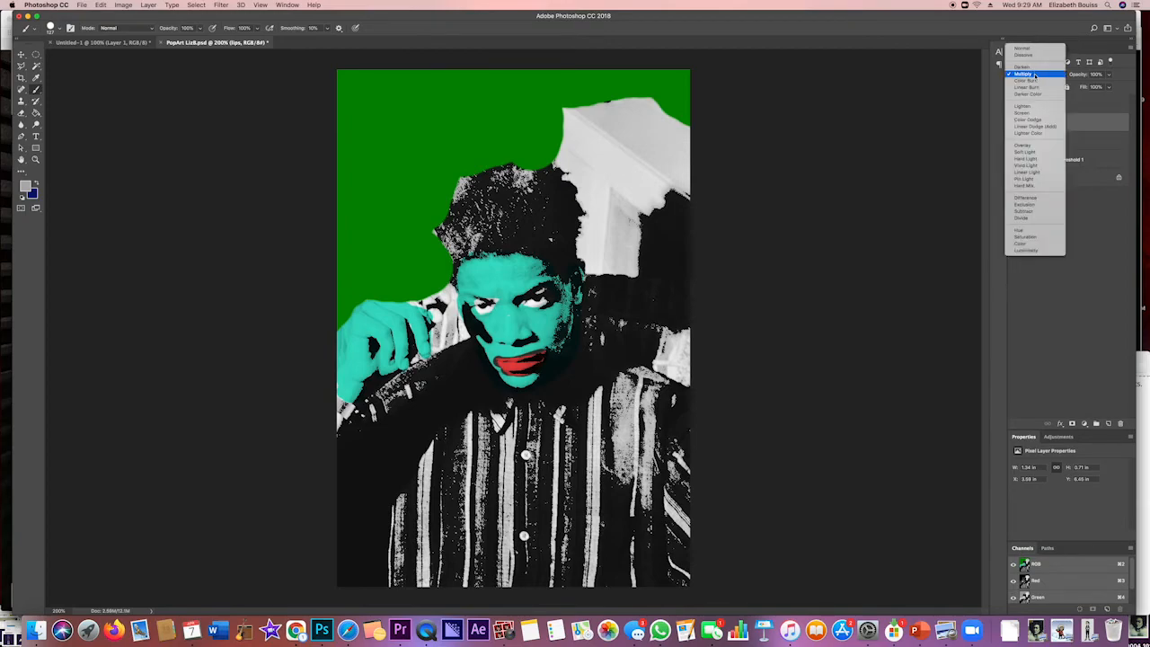
{"action": "left_click", "coordinate": [924, 105]}
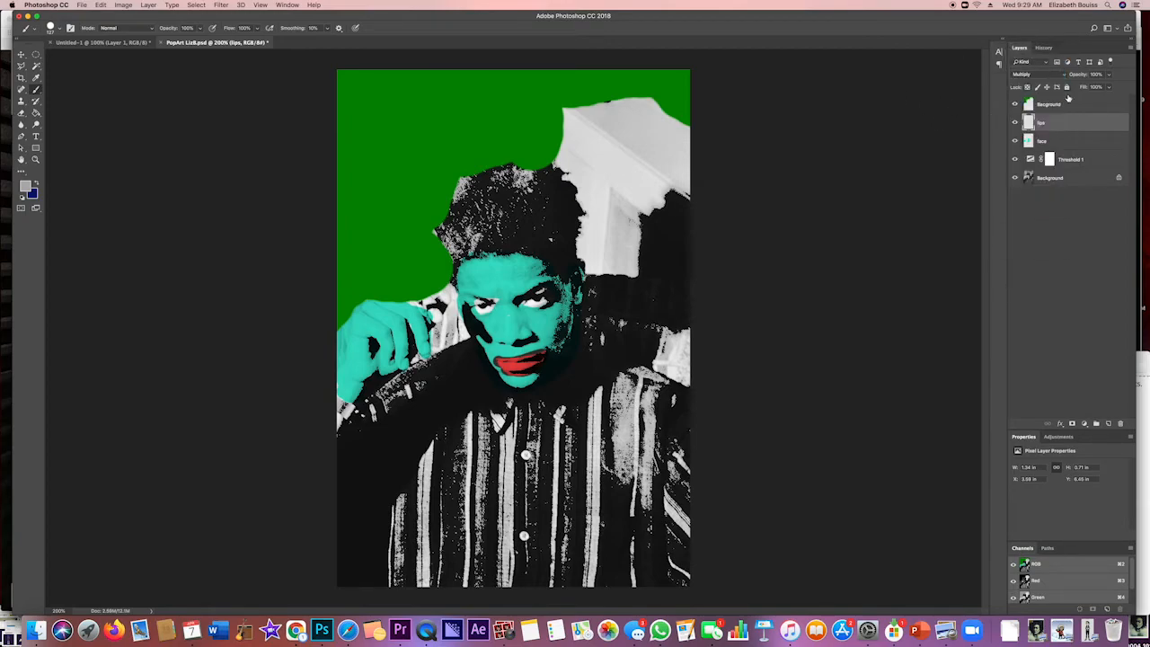
Set the blend mode of the green Bacground layer to Multiply
{"action": "left_click", "coordinate": [1069, 103]}
{"action": "left_click", "coordinate": [1032, 72]}
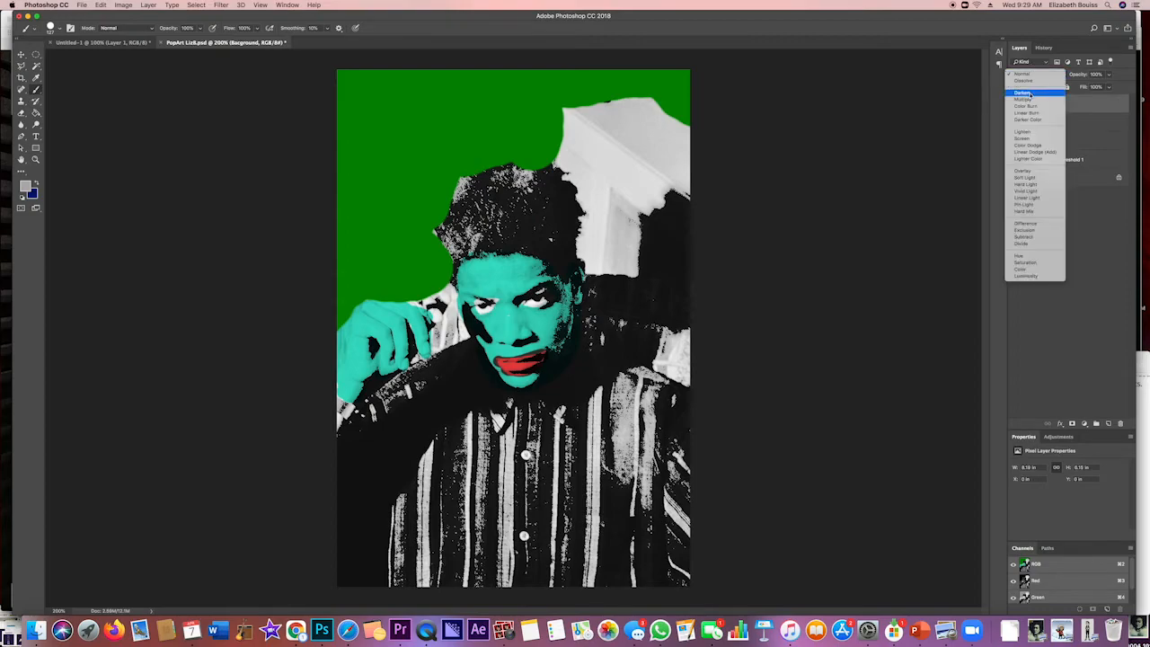
{"action": "left_click", "coordinate": [1043, 98]}
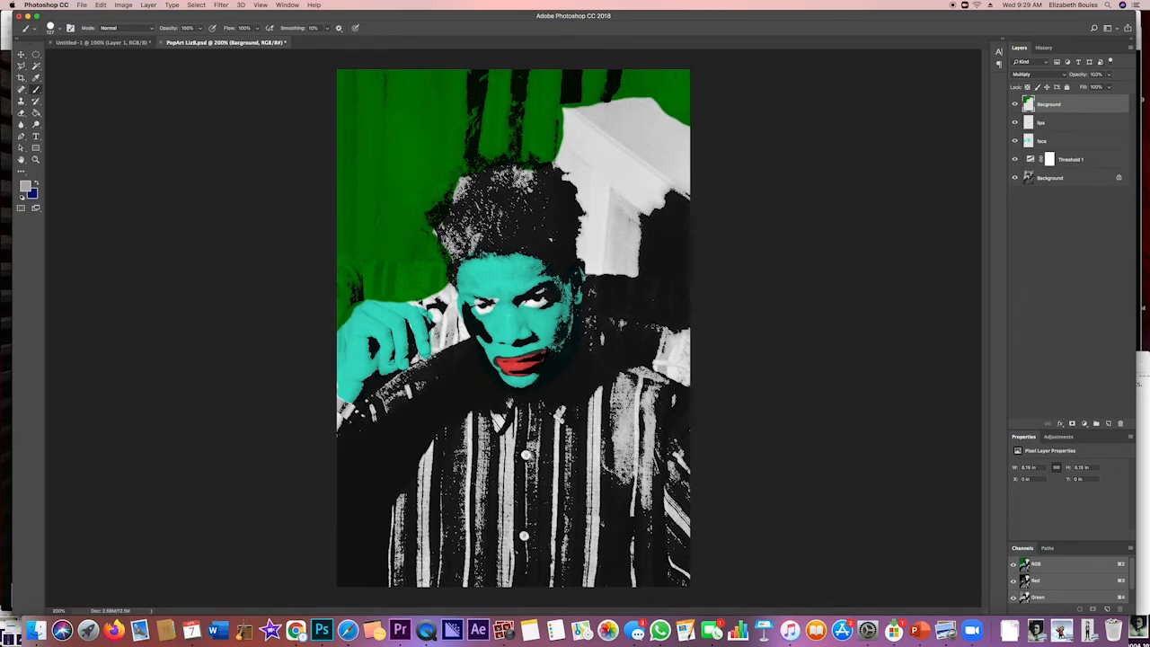
Erase the excess red around the mouth on the lips layer and lower the layer's opacity to 83%
{"action": "left_click", "coordinate": [1089, 125]}
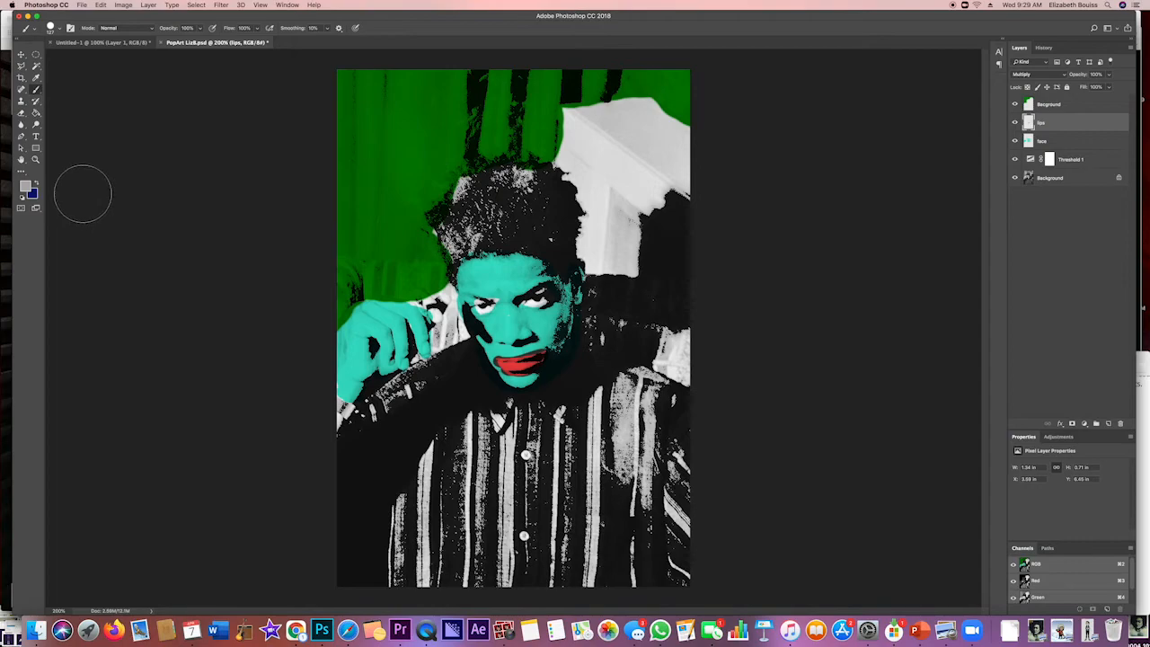
{"action": "left_click", "coordinate": [21, 112]}
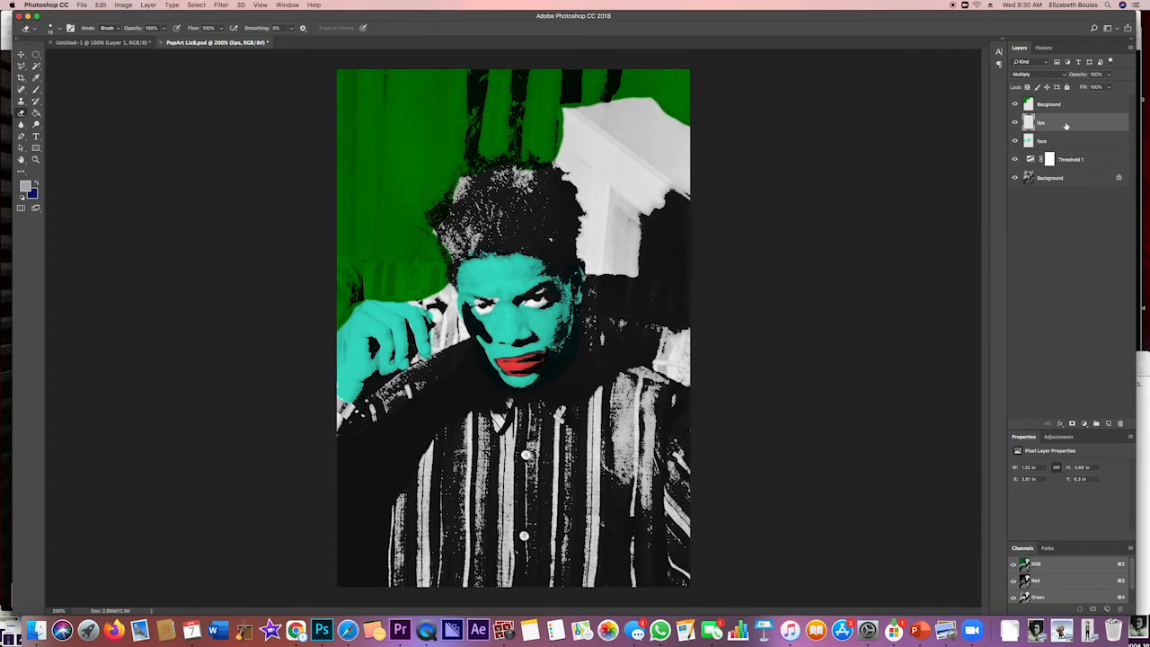
{"action": "left_click", "coordinate": [1109, 86]}
{"action": "left_click_drag", "start_coordinate": [1101, 88], "coordinate": [1082, 87]}
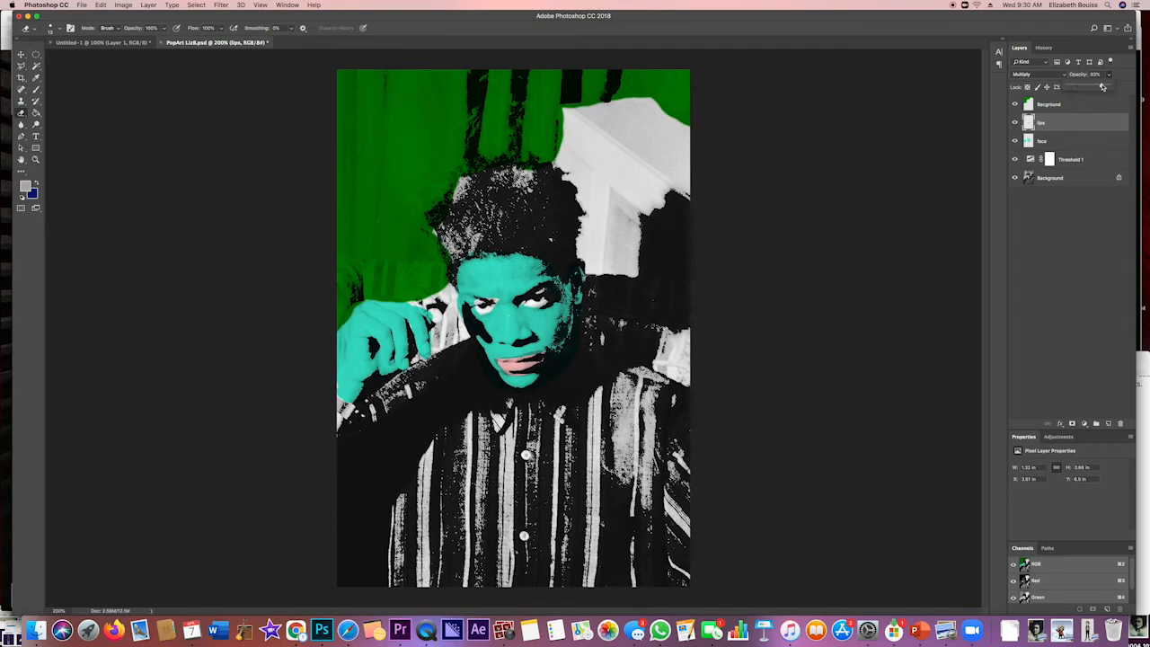
{"action": "left_click", "coordinate": [1102, 87]}
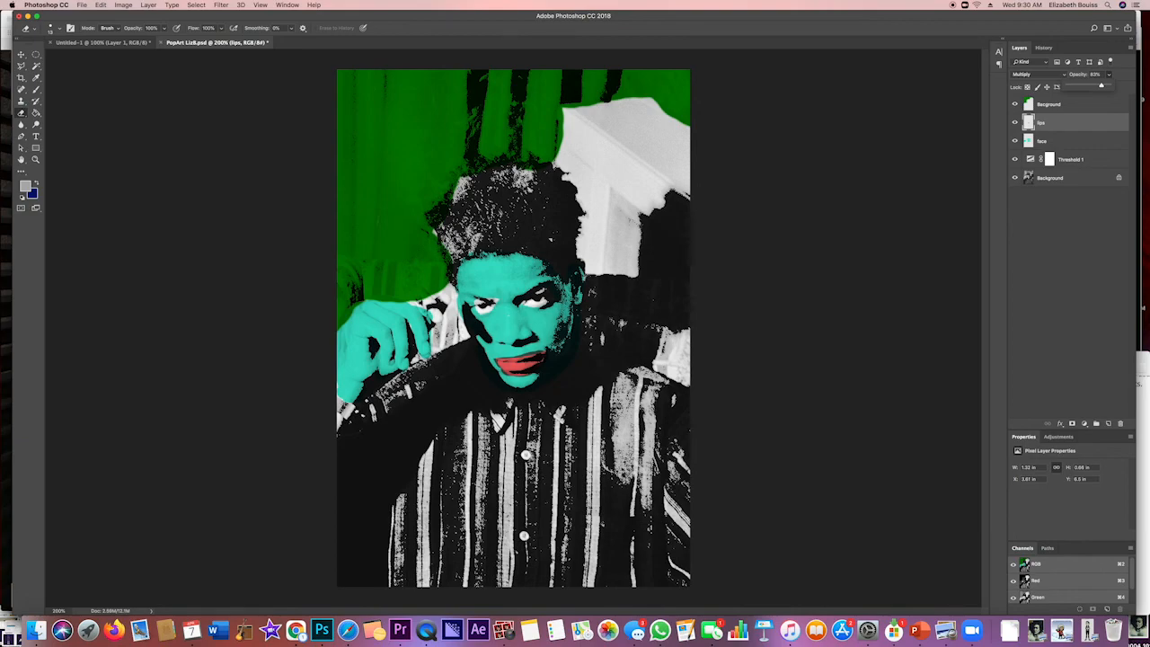
Save the pop art PSD with Maximize Compatibility enabled
{"action": "key", "text": "super+s"}
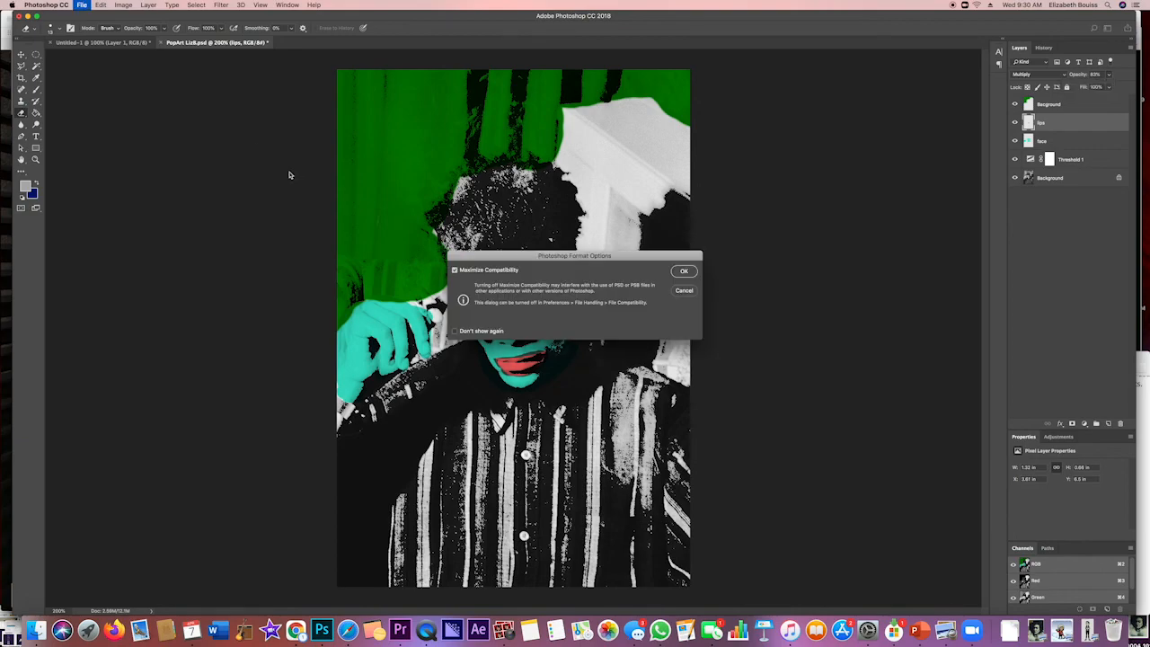
{"action": "left_click", "coordinate": [683, 271]}
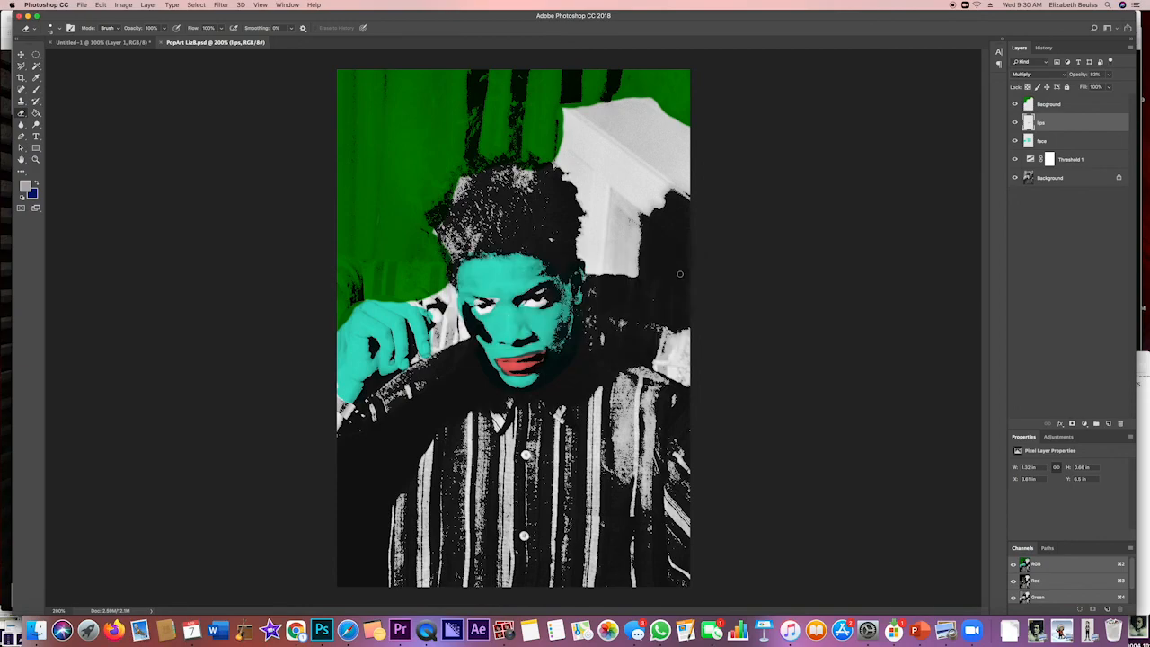